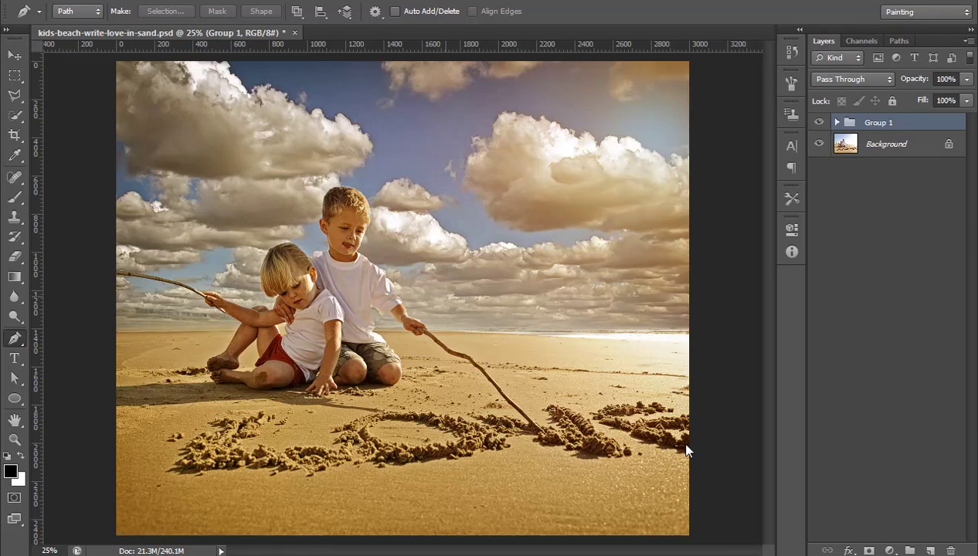
# Toggle Group 1 off and on twice to compare the original beach photo with the warm edit.
pyautogui.click(906, 361)
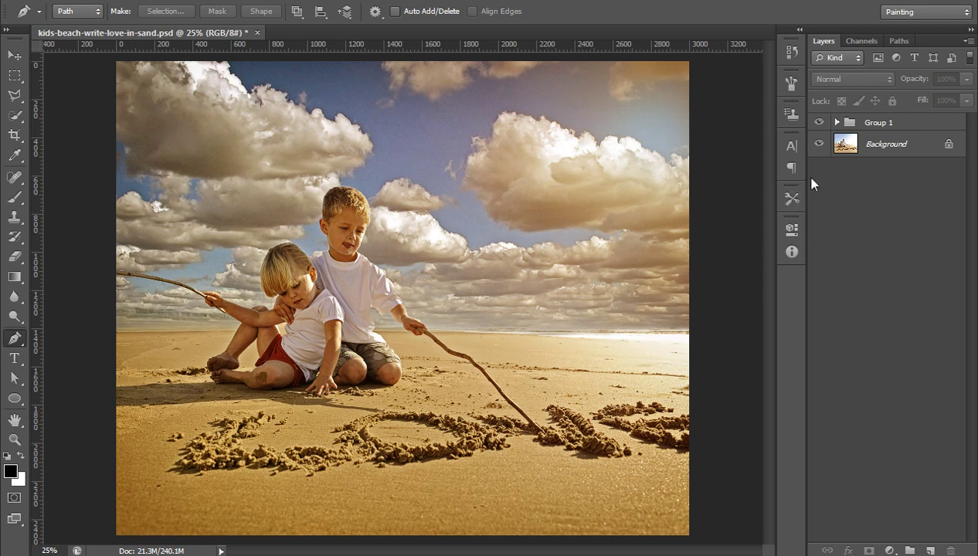
pyautogui.click(818, 123)
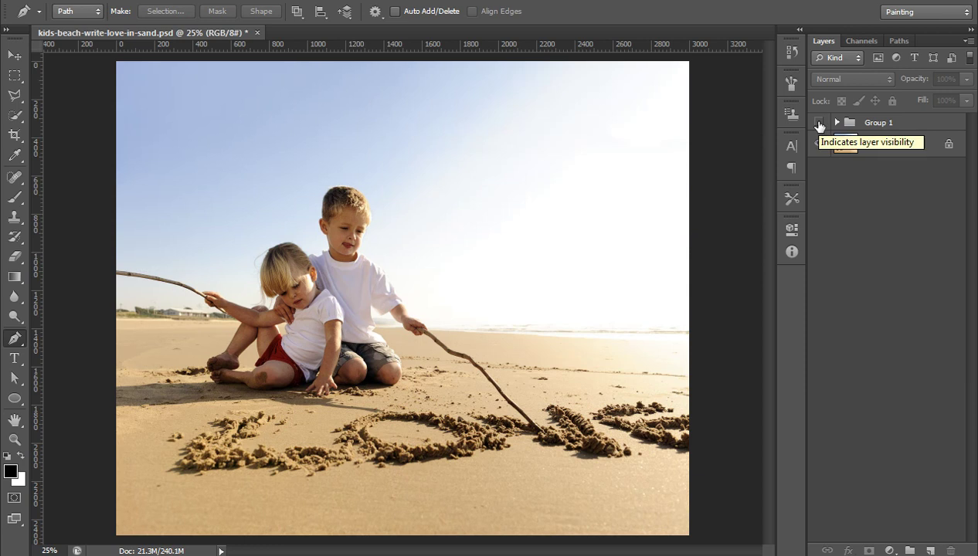
pyautogui.click(819, 123)
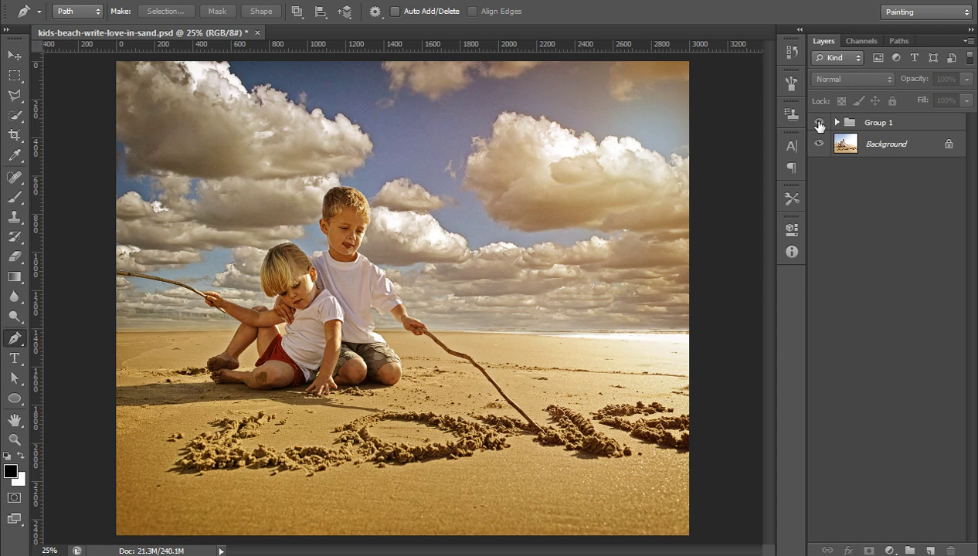
pyautogui.click(819, 123)
pyautogui.click(819, 124)
pyautogui.click(836, 122)
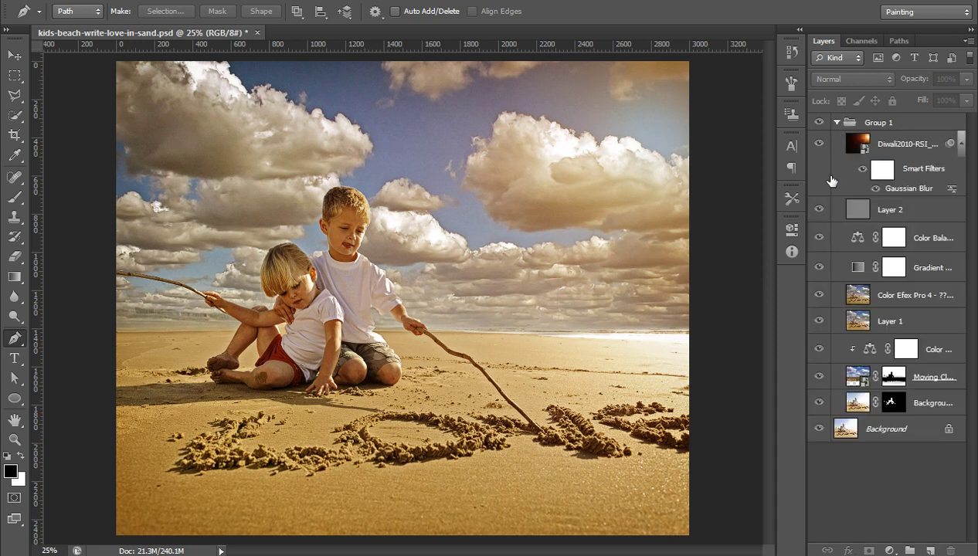
pyautogui.click(819, 123)
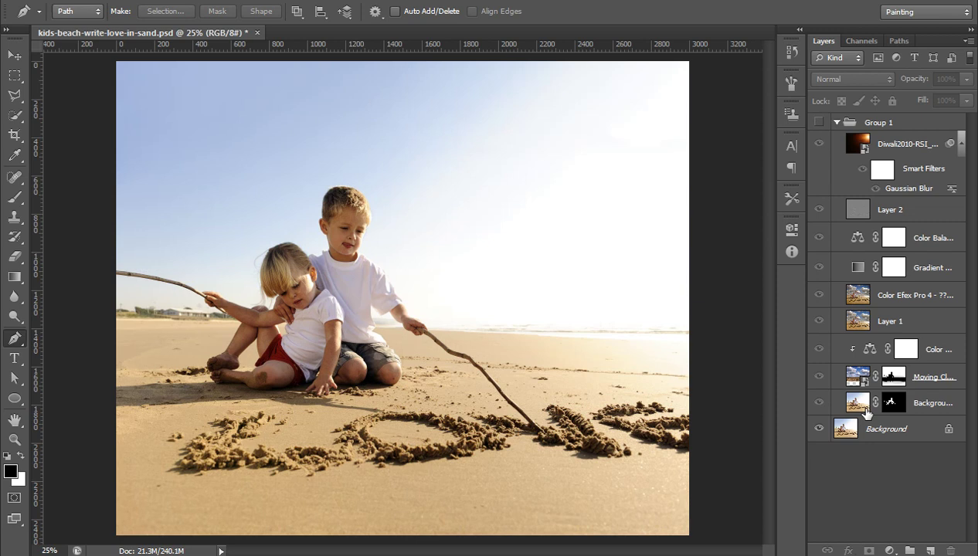
pyautogui.click(853, 402)
pyautogui.click(819, 143)
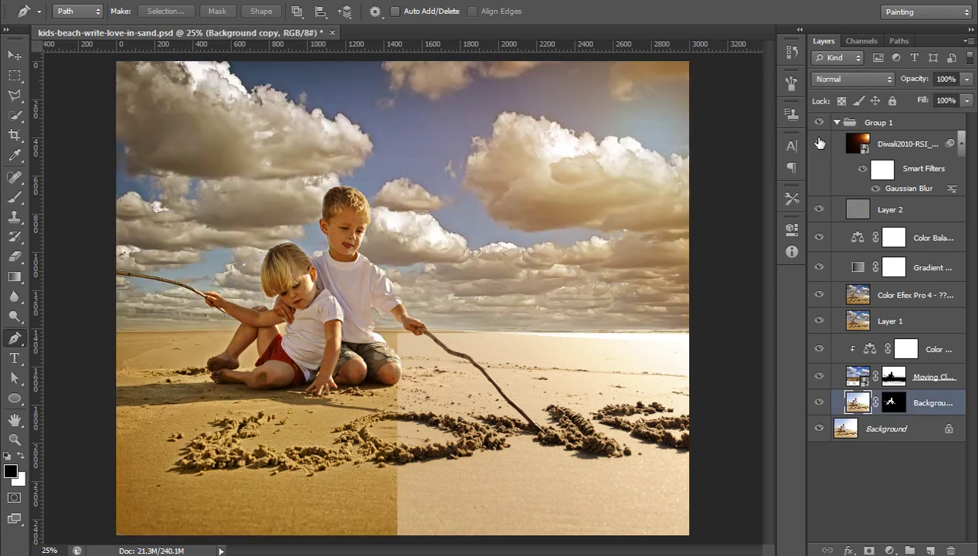
pyautogui.click(819, 210)
pyautogui.click(819, 238)
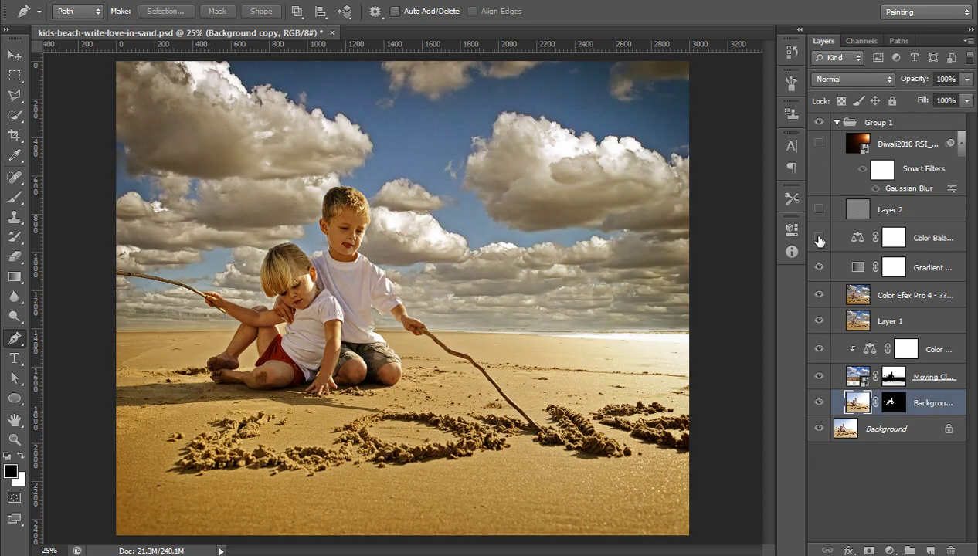
pyautogui.click(819, 296)
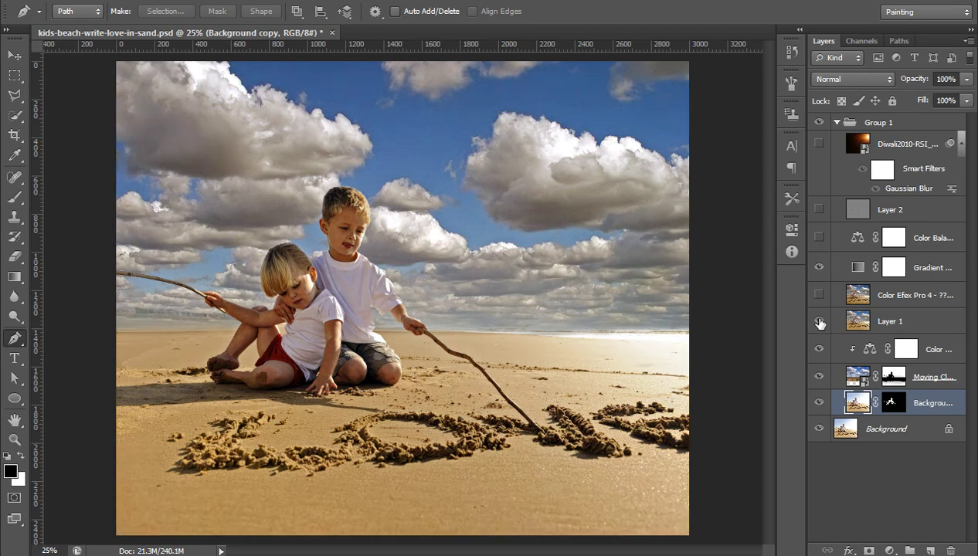
pyautogui.click(819, 322)
pyautogui.click(818, 349)
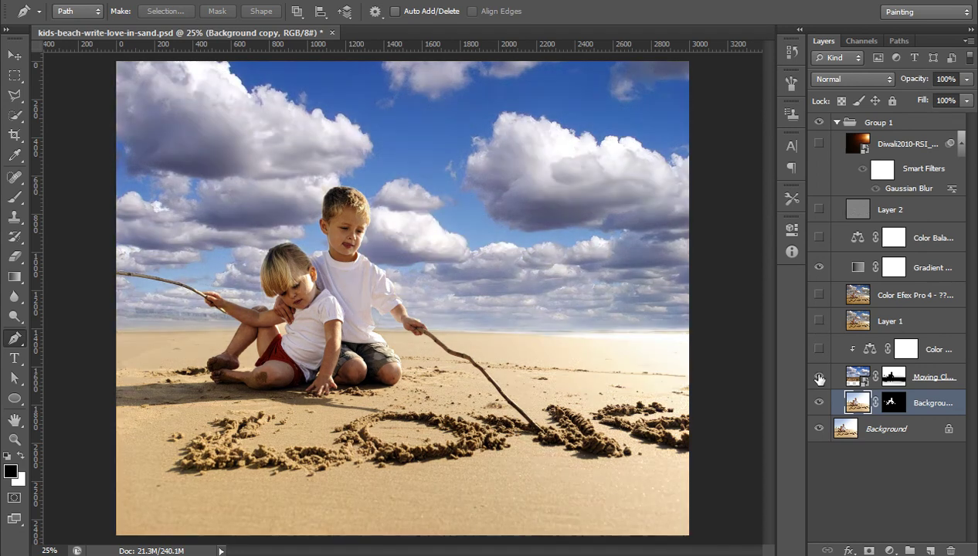
pyautogui.click(819, 403)
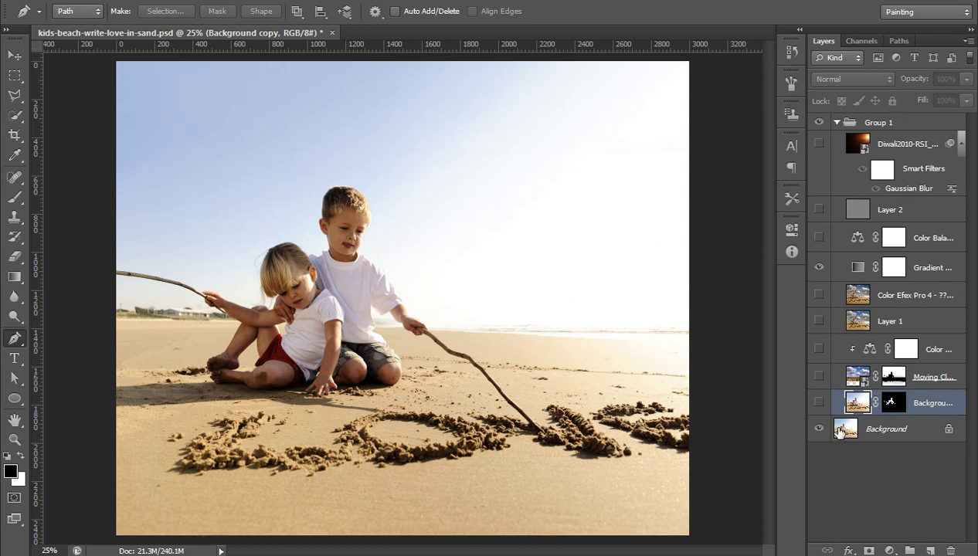
pyautogui.click(819, 376)
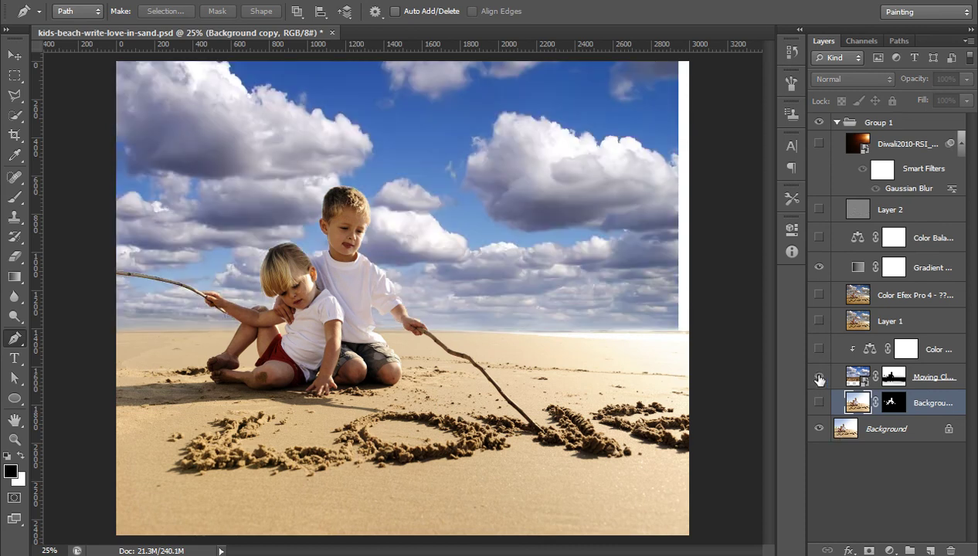
pyautogui.click(856, 377)
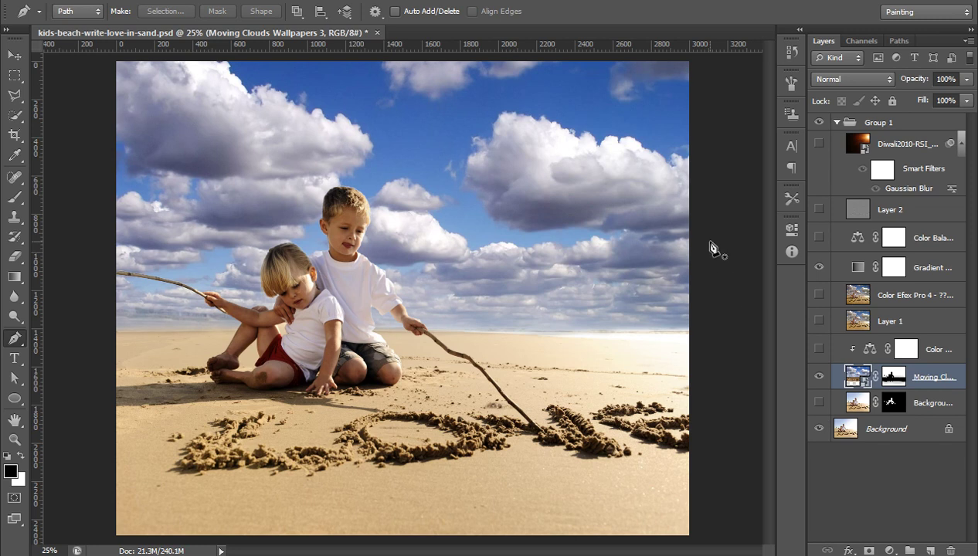
pyautogui.click(821, 143)
pyautogui.click(819, 209)
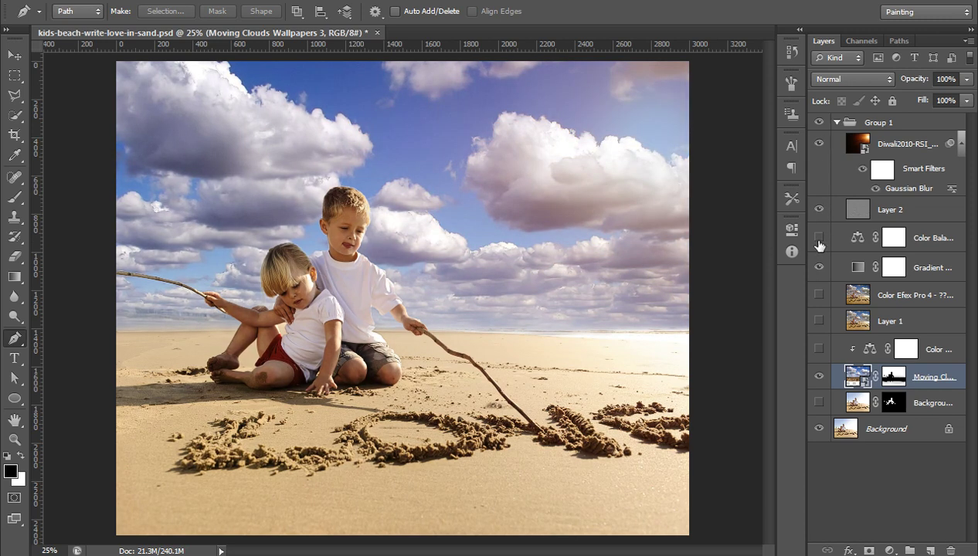
pyautogui.click(819, 239)
pyautogui.click(820, 294)
pyautogui.click(819, 321)
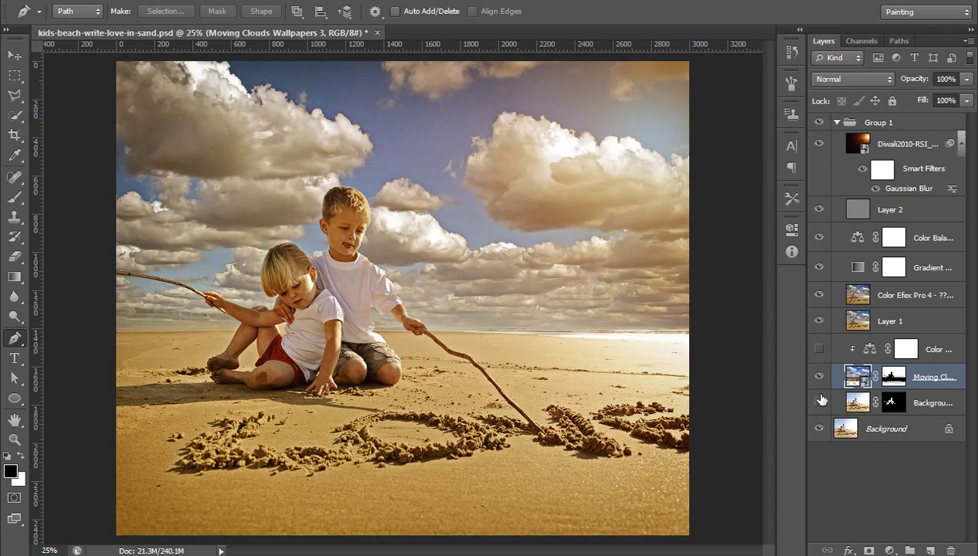
pyautogui.click(820, 122)
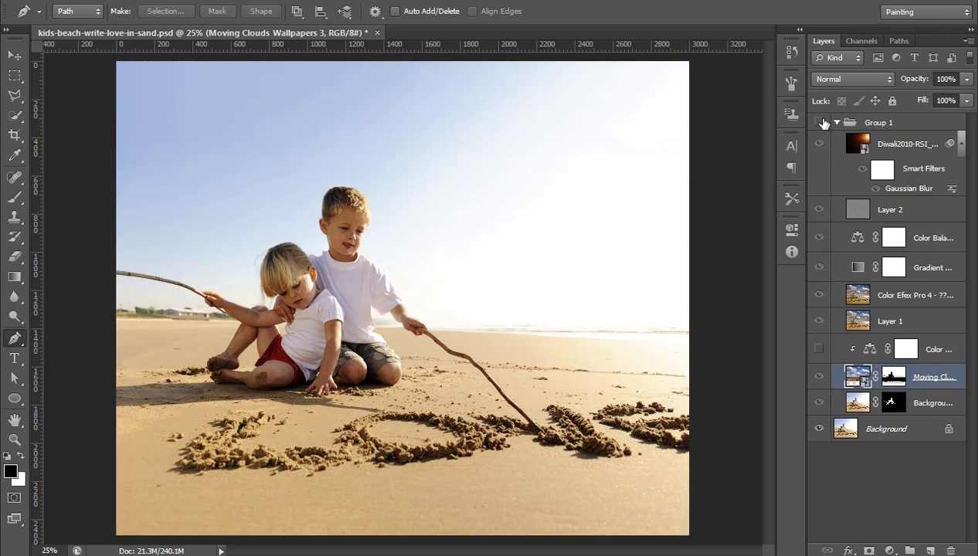
pyautogui.click(820, 123)
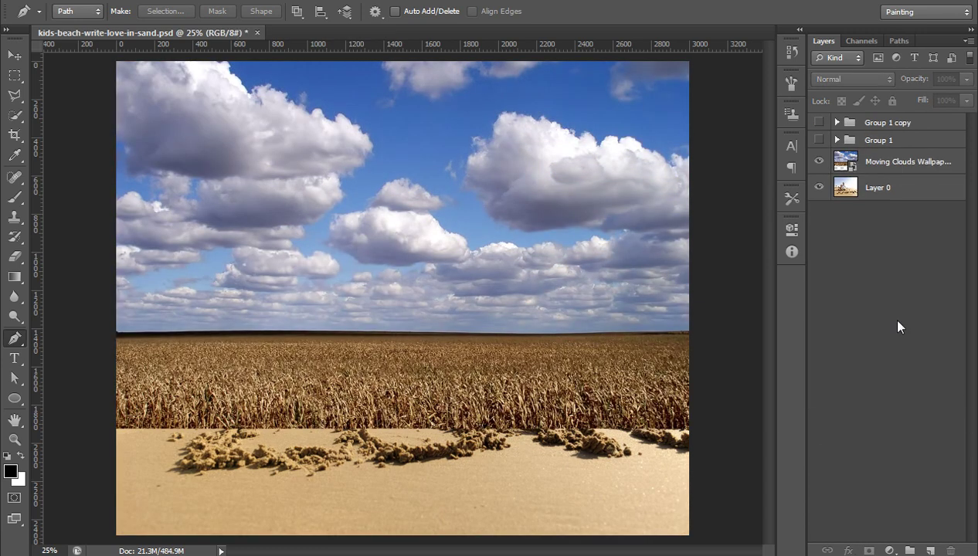
# Toggle the Moving Clouds Wallpapers 3 copy layer to compare, leaving it hidden over the beach photo.
pyautogui.click(821, 162)
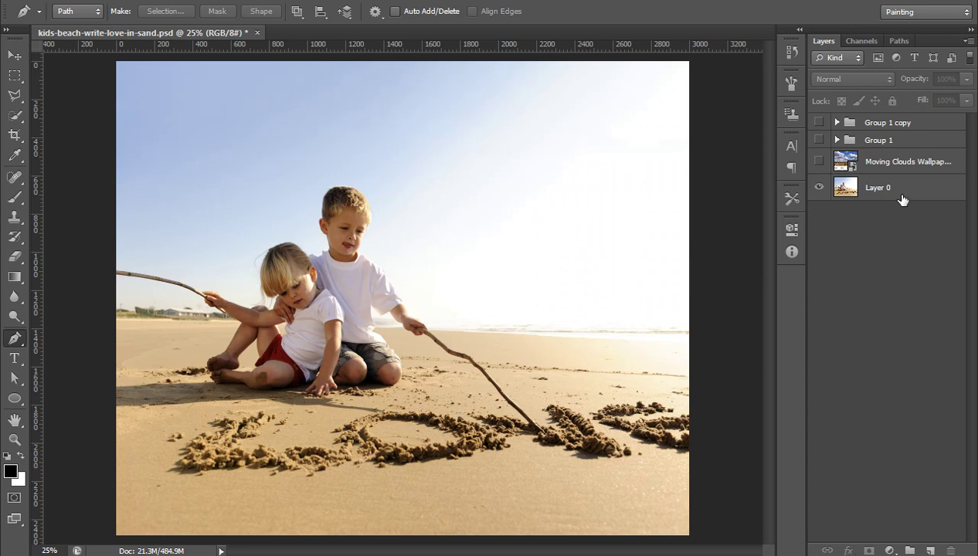
pyautogui.click(901, 200)
pyautogui.click(820, 162)
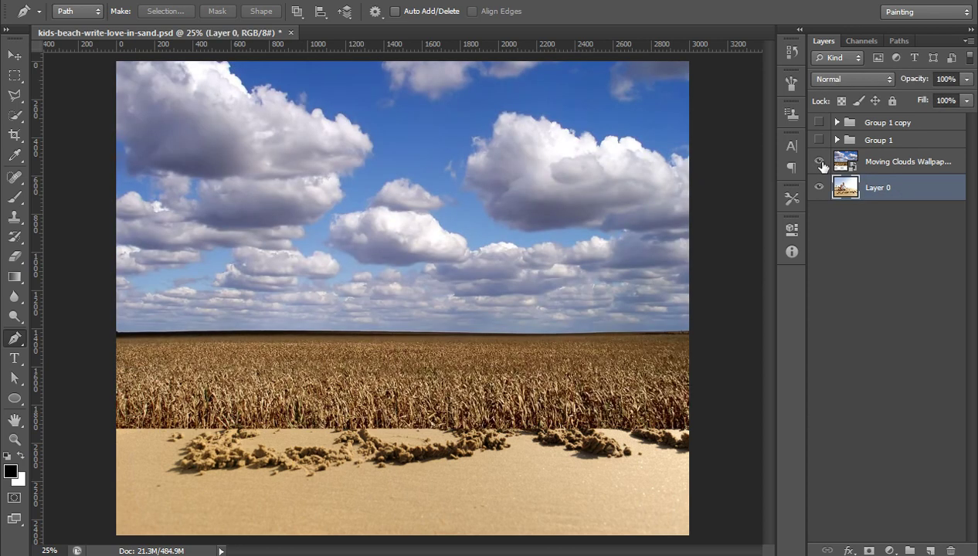
pyautogui.click(819, 162)
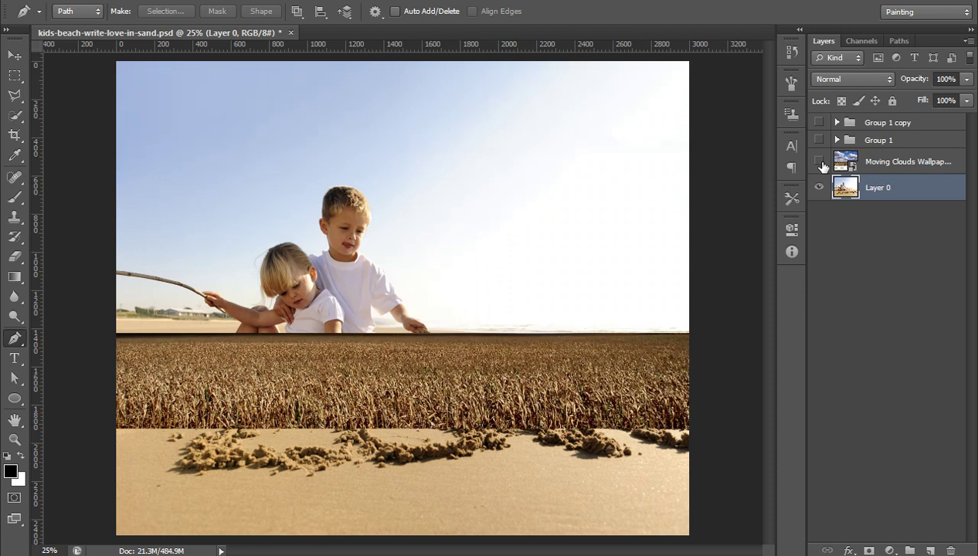
pyautogui.click(820, 162)
pyautogui.click(893, 163)
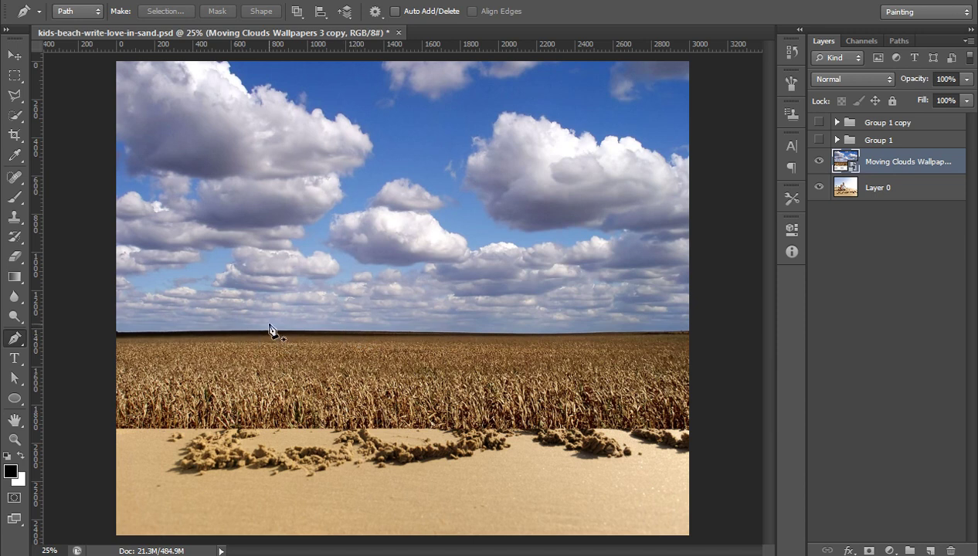
pyautogui.click(817, 164)
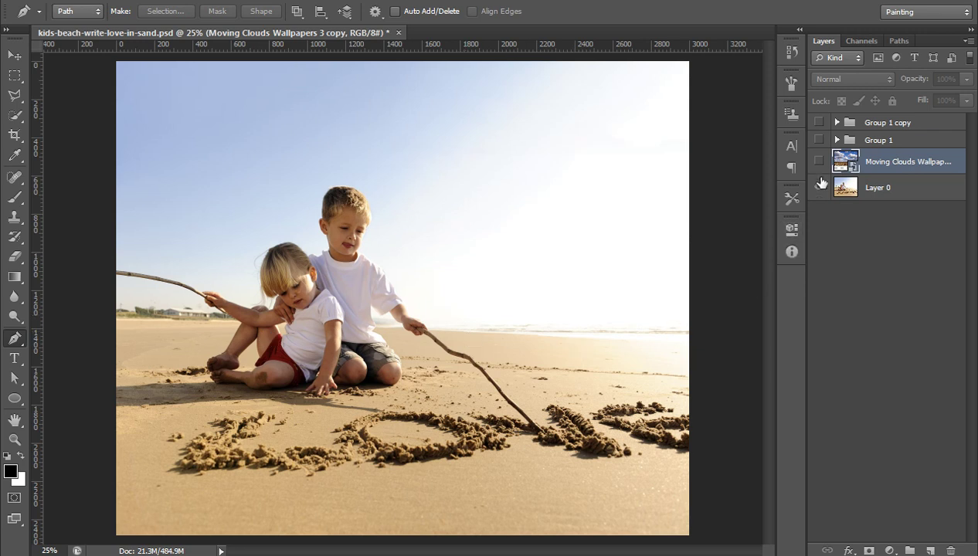
pyautogui.click(819, 161)
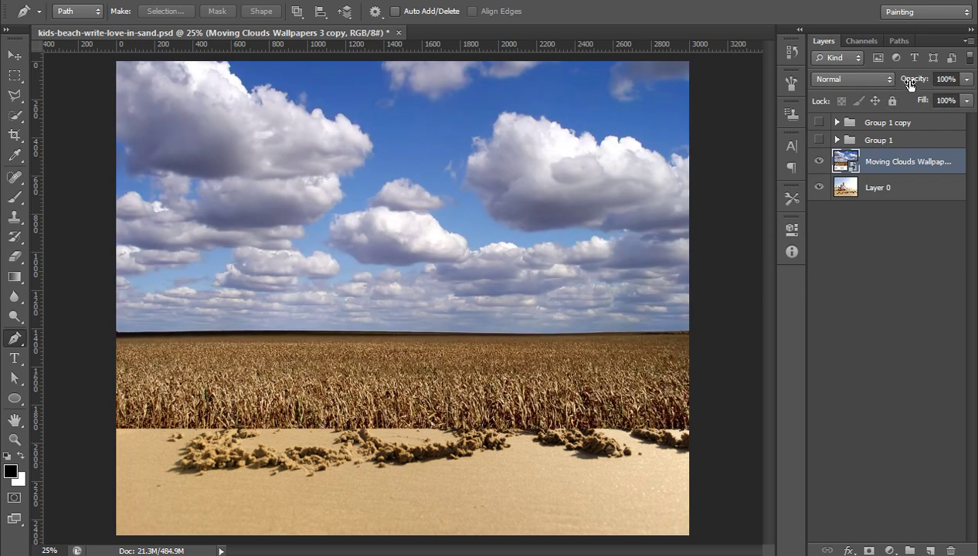
pyautogui.moveTo(901, 82); pyautogui.dragTo(873, 91)
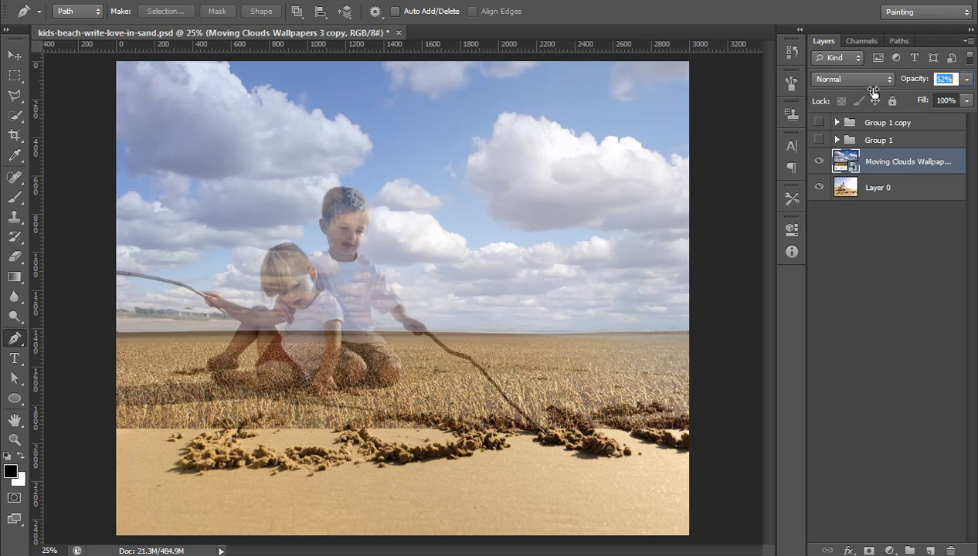
pyautogui.moveTo(873, 91); pyautogui.dragTo(927, 85)
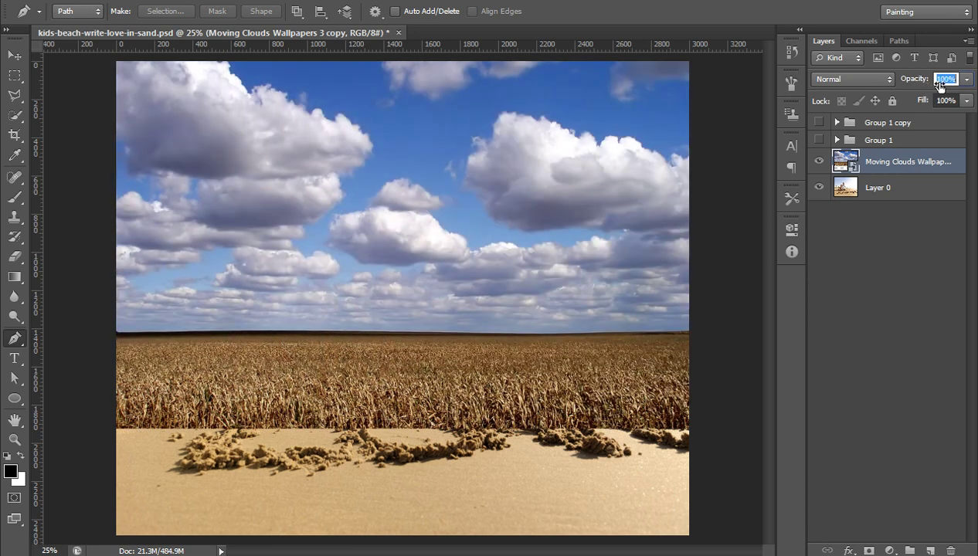
pyautogui.click(869, 258)
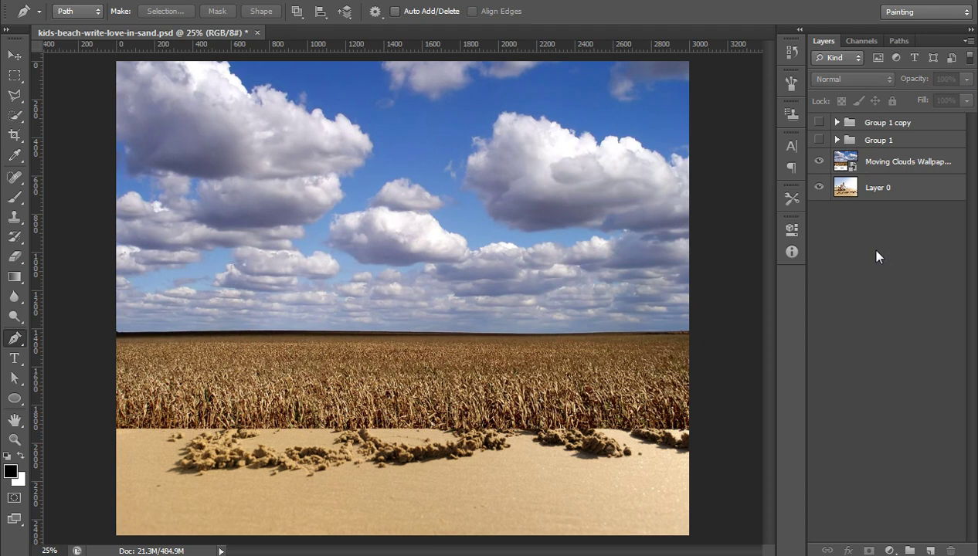
pyautogui.click(819, 161)
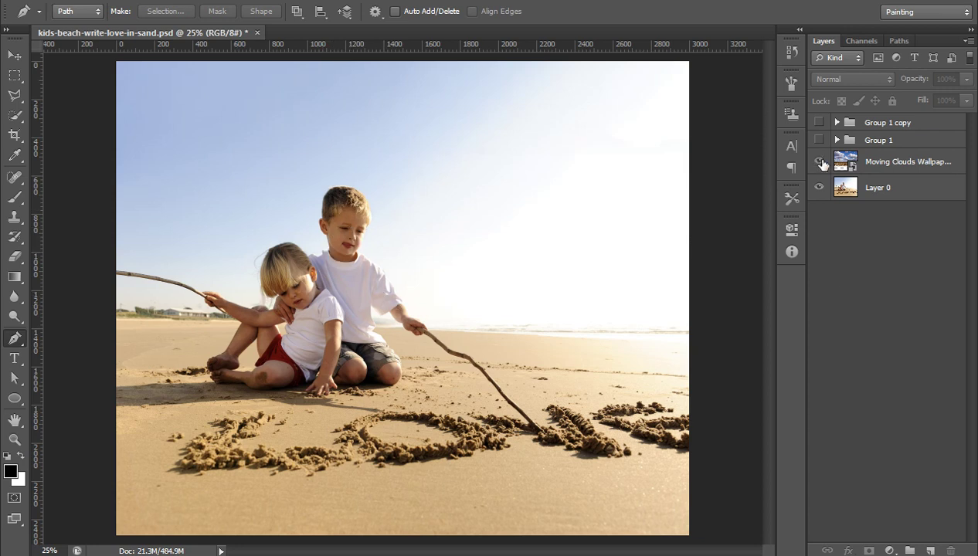
pyautogui.click(819, 162)
pyautogui.click(845, 163)
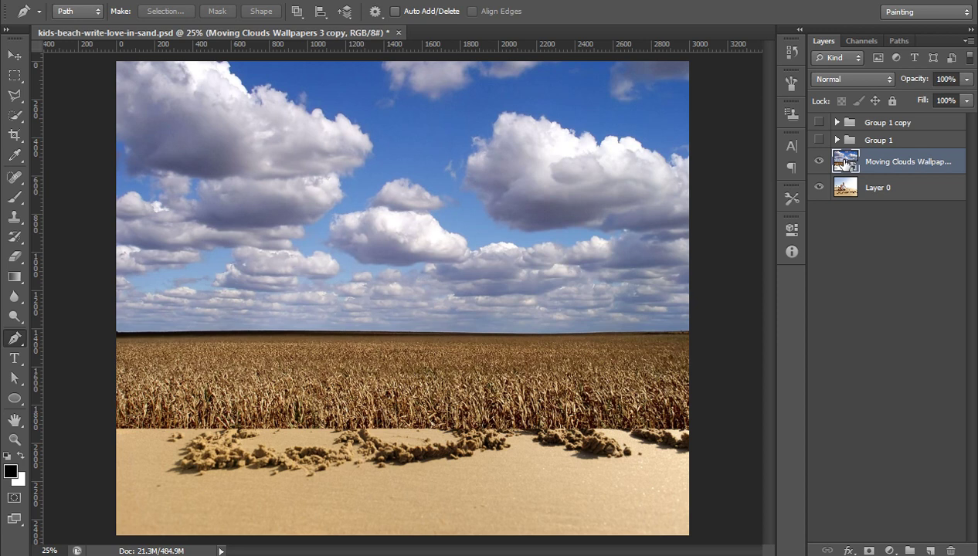
pyautogui.click(859, 248)
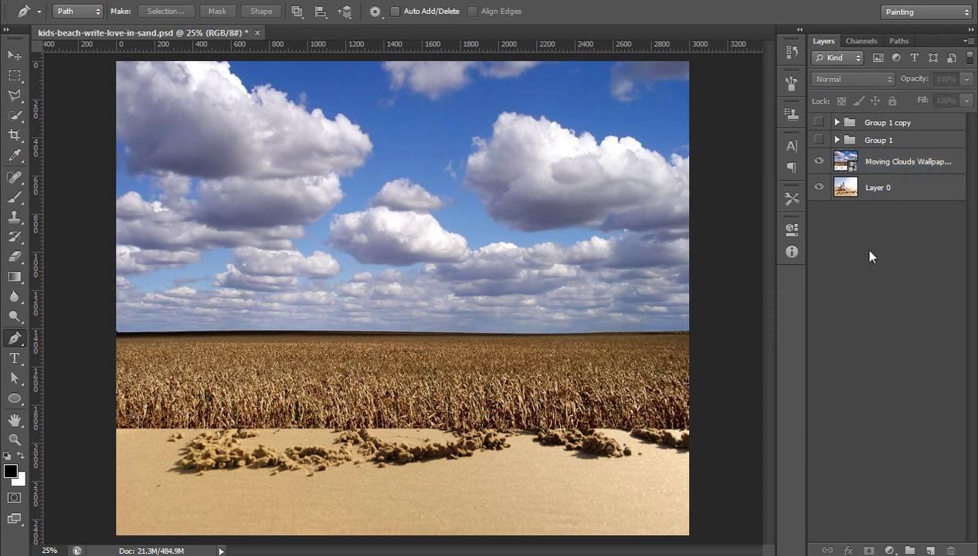
pyautogui.click(845, 164)
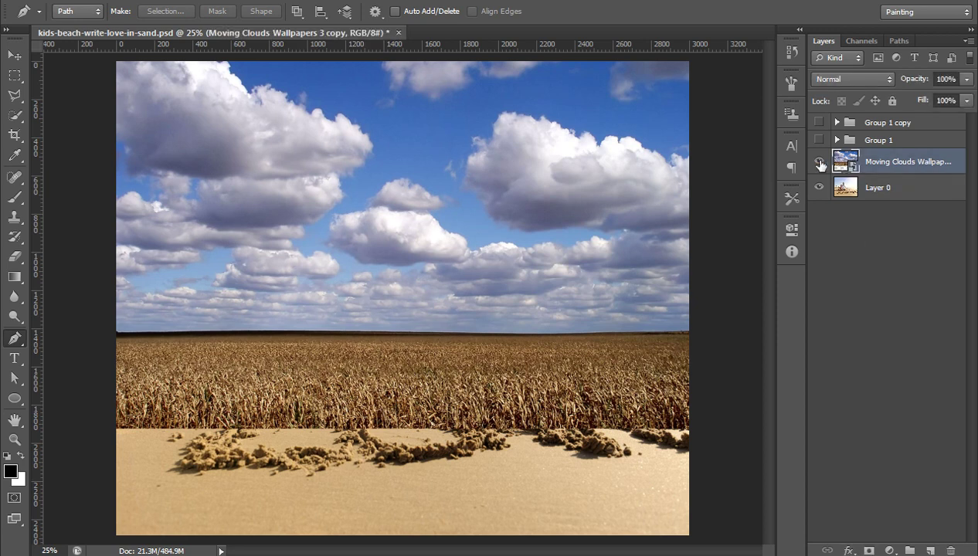
pyautogui.click(819, 161)
pyautogui.click(845, 189)
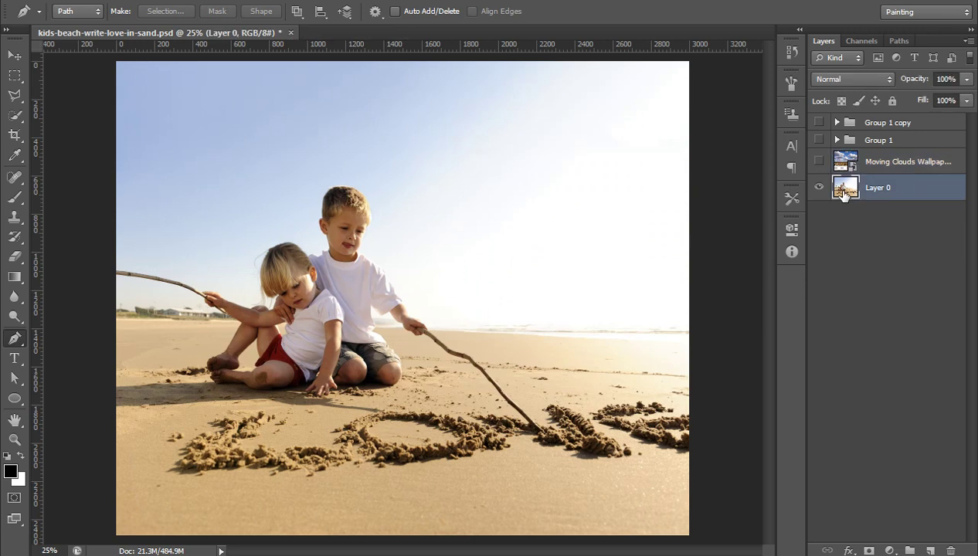
pyautogui.click(840, 162)
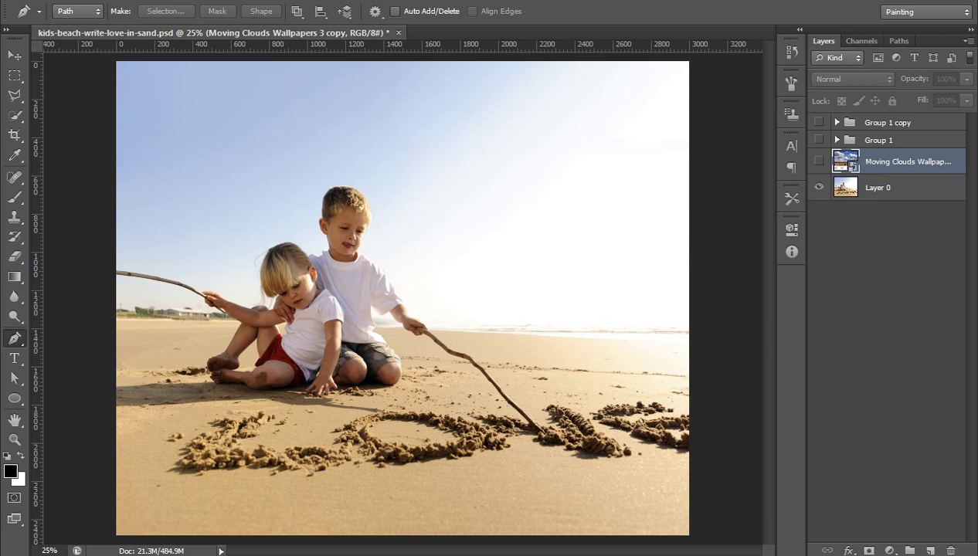
# Load the 'child' channel selection, show the Moving Clouds layer, and invert the selection.
pyautogui.click(245, 1)
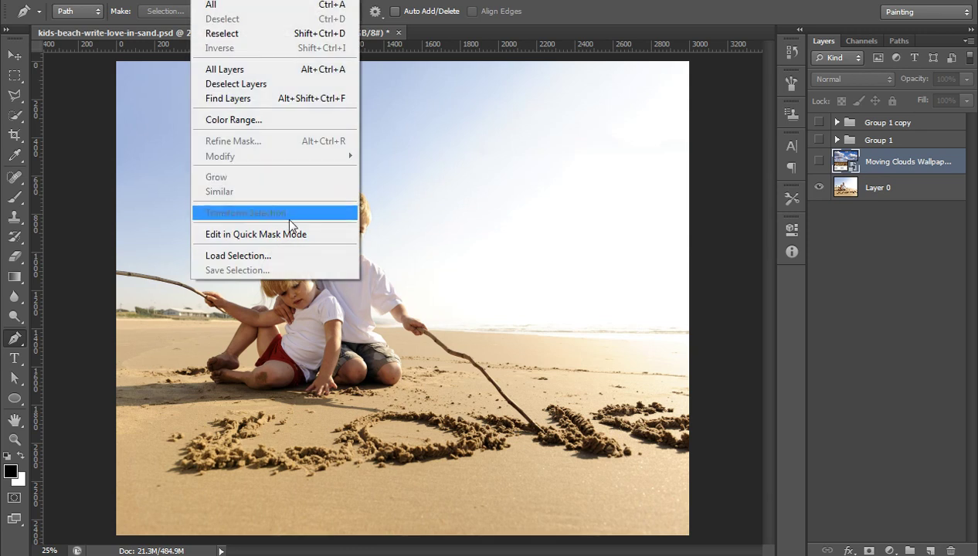
pyautogui.click(295, 252)
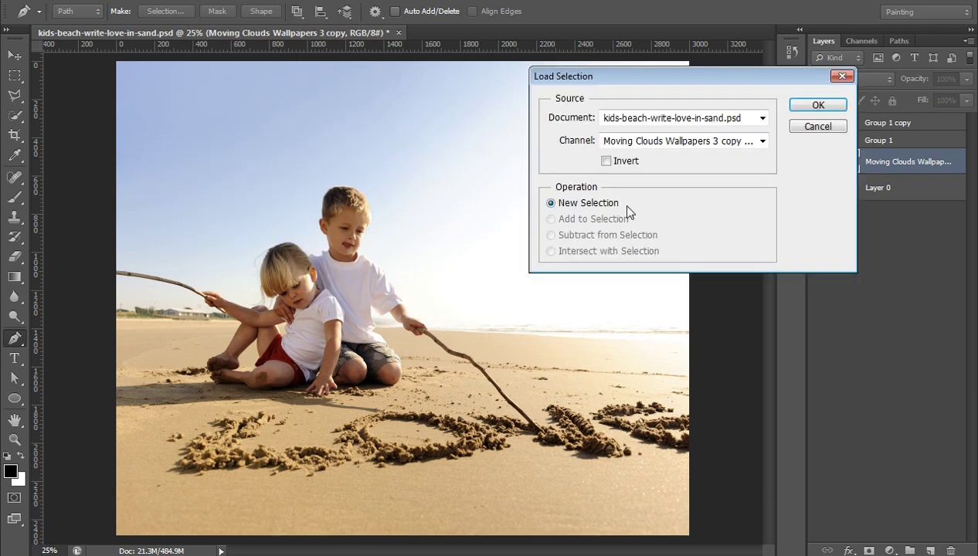
pyautogui.click(676, 144)
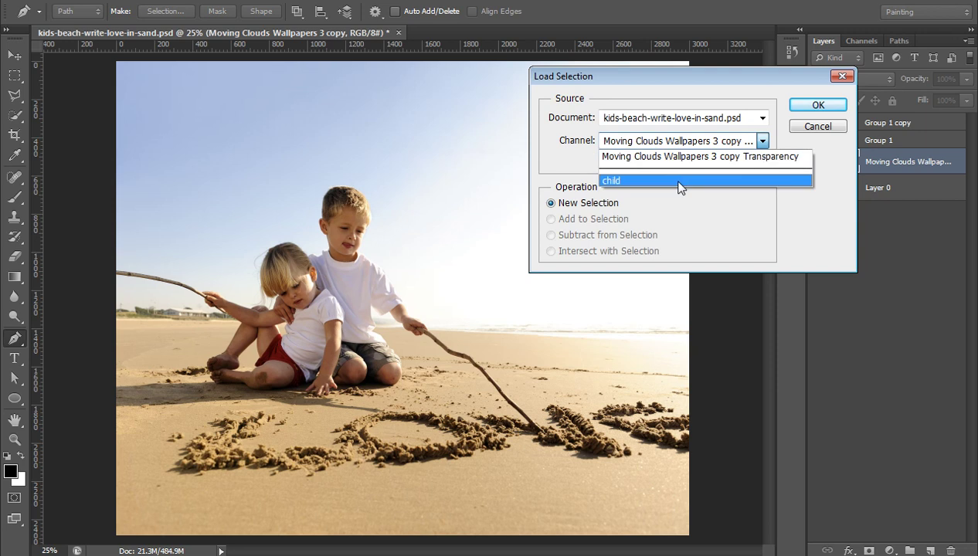
pyautogui.click(679, 183)
pyautogui.click(820, 105)
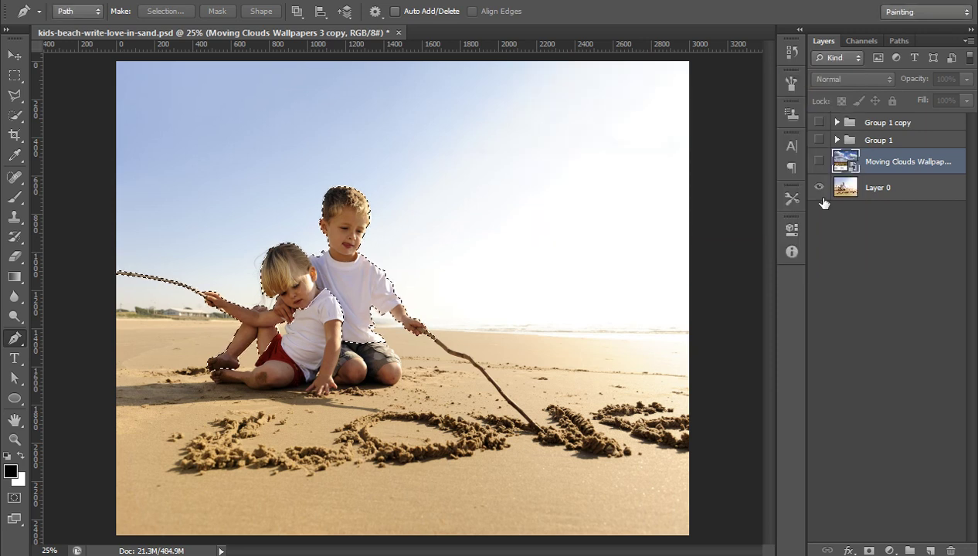
pyautogui.click(819, 162)
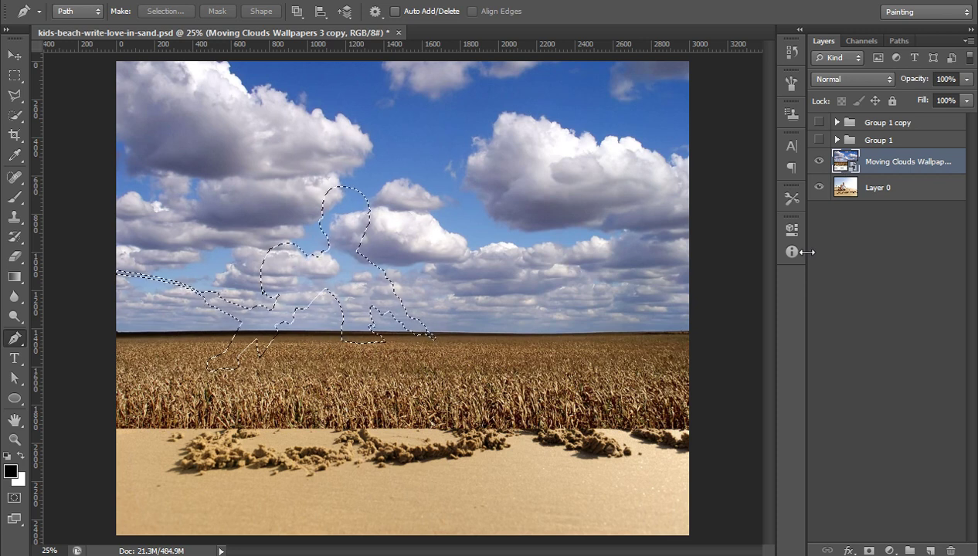
pyautogui.hotkey('ctrl', 'shift', 'i')
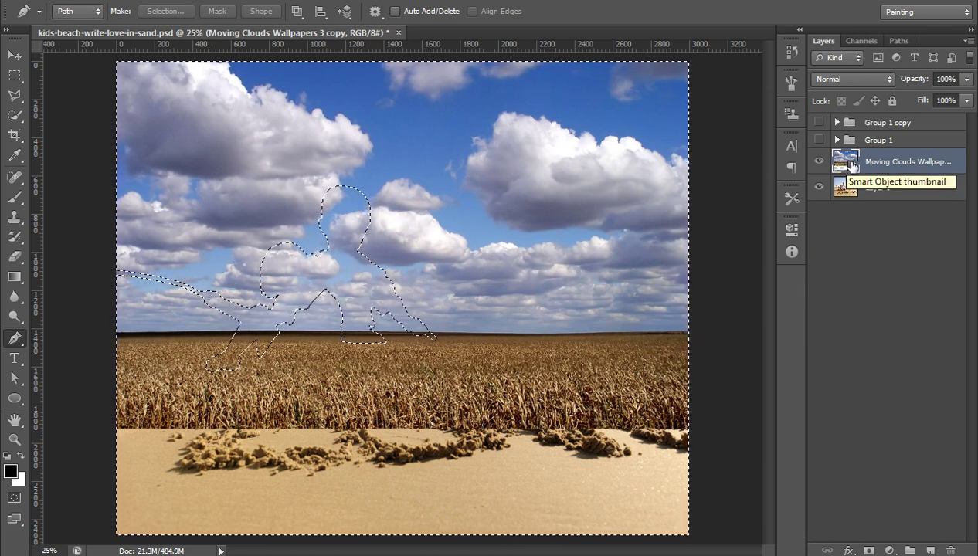
# Add a layer mask to the clouds layer from the selection and begin brushing along the wheat-sand line.
pyautogui.click(867, 549)
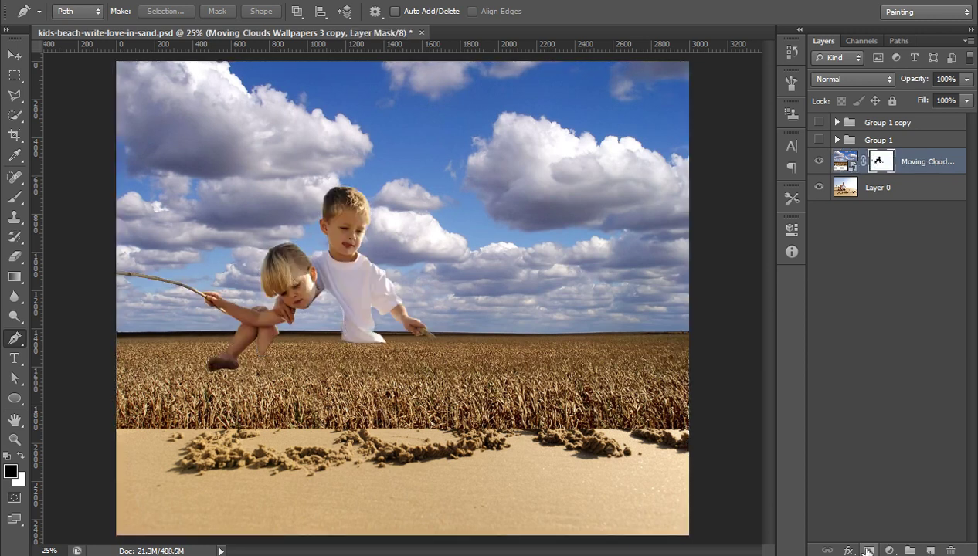
pyautogui.click(863, 302)
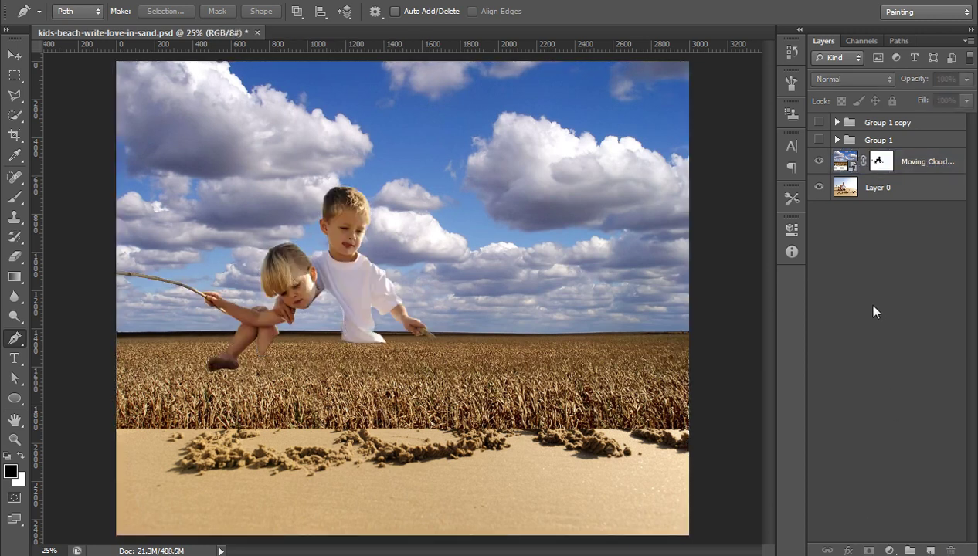
pyautogui.click(881, 162)
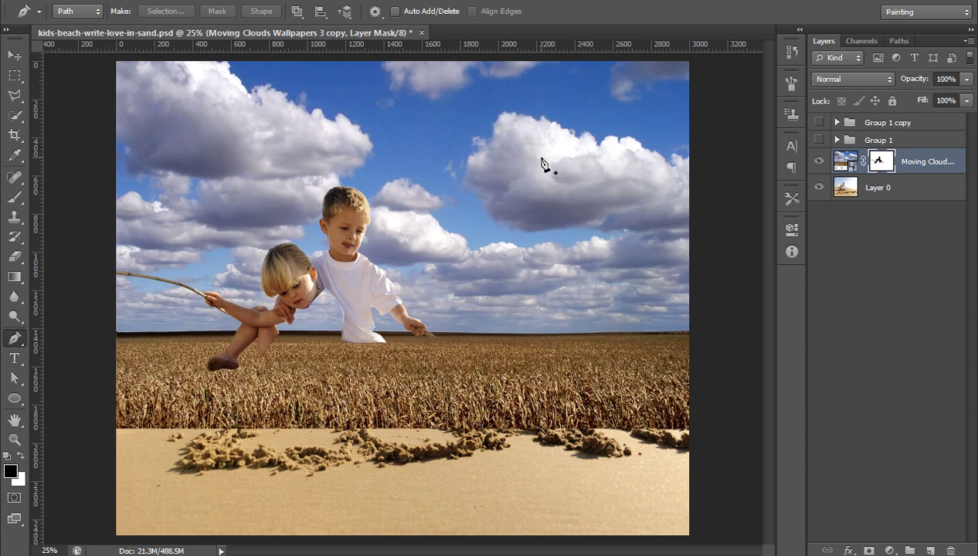
pyautogui.press('b')
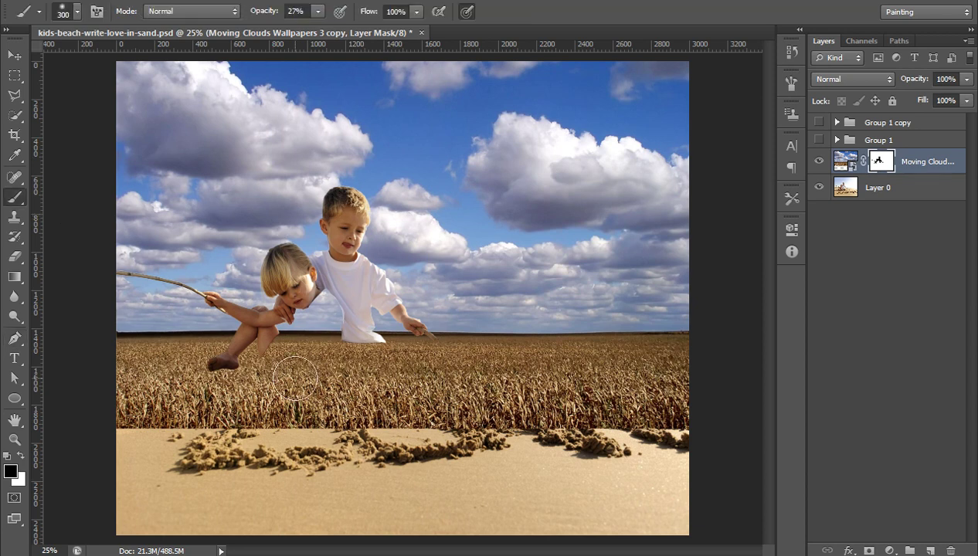
pyautogui.moveTo(448, 413)
pyautogui.mouseDown()
pyautogui.moveTo(337, 400)
pyautogui.moveTo(366, 408)
pyautogui.moveTo(347, 386)
pyautogui.mouseUp()
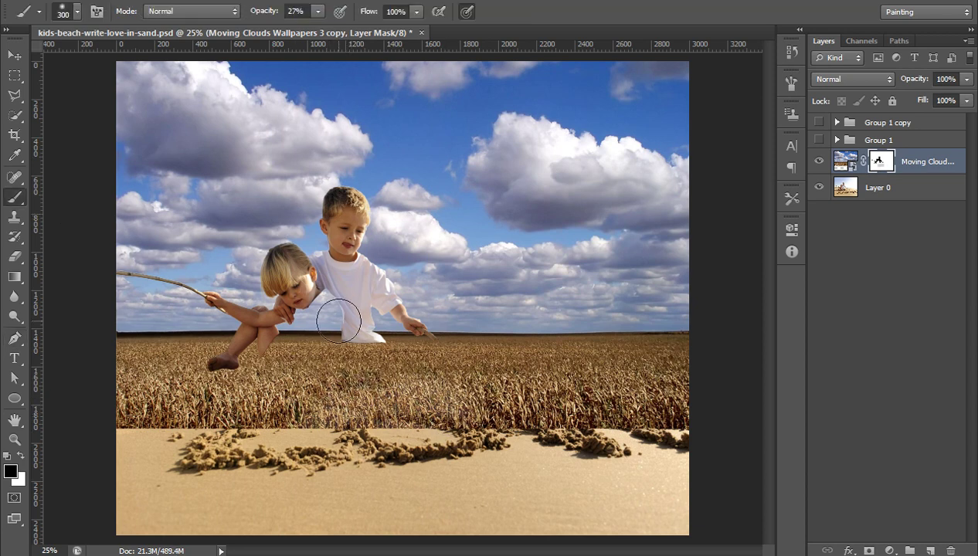
# Paint the mask at 100% opacity to reveal the beach sand, writing and stick, adjusting brush hardness.
pyautogui.click(261, 14)
pyautogui.write('100')
pyautogui.press('Return')
pyautogui.moveTo(433, 382)
pyautogui.mouseDown()
pyautogui.moveTo(359, 437)
pyautogui.moveTo(296, 417)
pyautogui.moveTo(131, 419)
pyautogui.moveTo(255, 390)
pyautogui.moveTo(240, 402)
pyautogui.moveTo(286, 371)
pyautogui.moveTo(304, 346)
pyautogui.moveTo(305, 303)
pyautogui.moveTo(319, 309)
pyautogui.moveTo(329, 355)
pyautogui.moveTo(360, 381)
pyautogui.moveTo(349, 363)
pyautogui.moveTo(262, 401)
pyautogui.moveTo(251, 379)
pyautogui.moveTo(332, 399)
pyautogui.mouseUp()
pyautogui.moveTo(291, 363)
pyautogui.mouseDown()
pyautogui.moveTo(474, 406)
pyautogui.moveTo(487, 430)
pyautogui.moveTo(702, 420)
pyautogui.moveTo(414, 395)
pyautogui.moveTo(429, 380)
pyautogui.moveTo(590, 376)
pyautogui.moveTo(711, 389)
pyautogui.mouseUp()
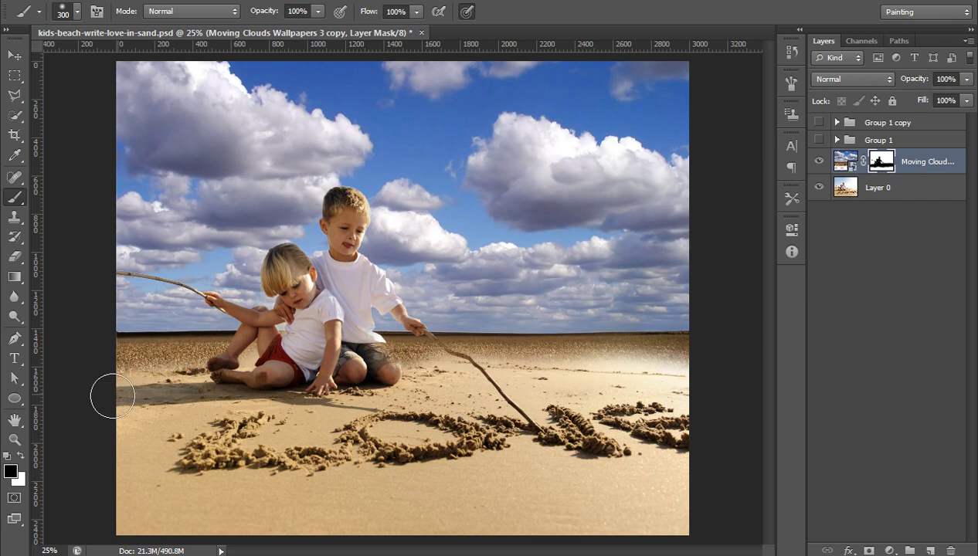
pyautogui.click(77, 11)
pyautogui.click(85, 95)
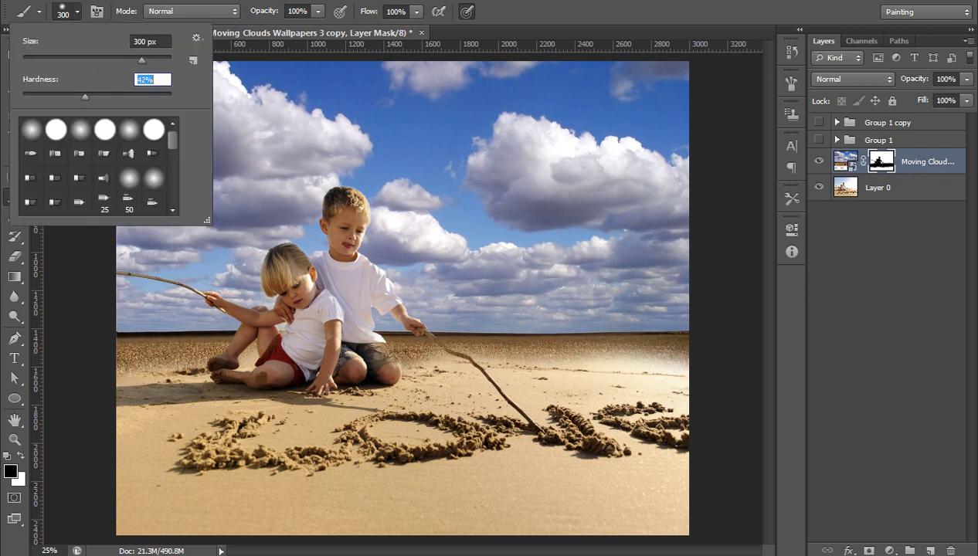
pyautogui.press('Return')
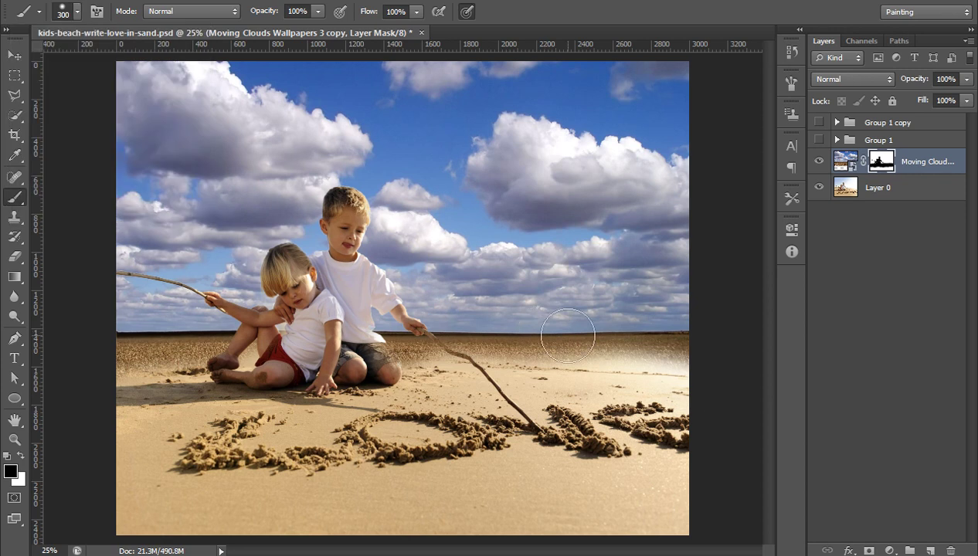
pyautogui.moveTo(568, 336)
pyautogui.mouseDown()
pyautogui.moveTo(630, 380)
pyautogui.moveTo(545, 397)
pyautogui.moveTo(546, 376)
pyautogui.moveTo(492, 385)
pyautogui.moveTo(377, 369)
pyautogui.moveTo(106, 379)
pyautogui.mouseUp()
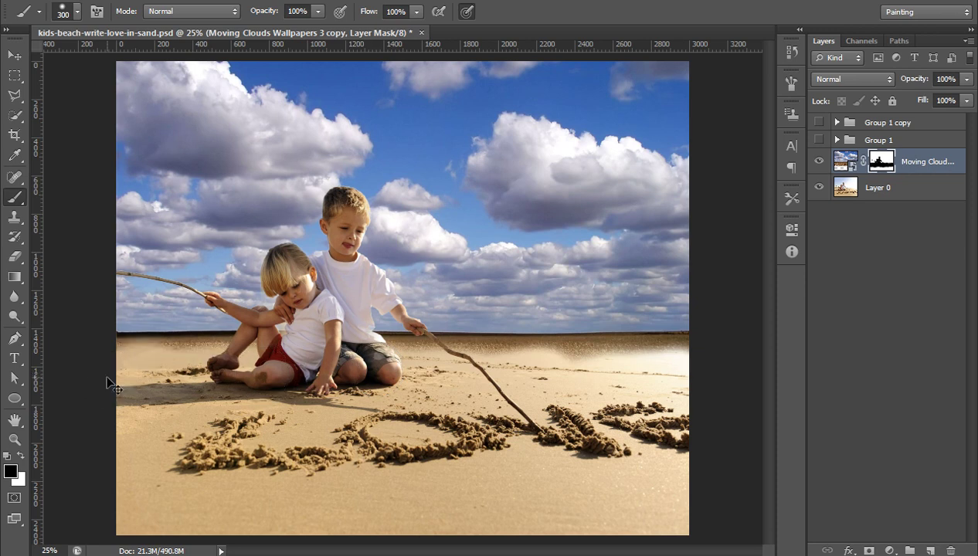
# Zoom in and paint the mask along the horizon with a harder 200 px brush, removing the dark band.
pyautogui.hotkey('ctrl', '+')
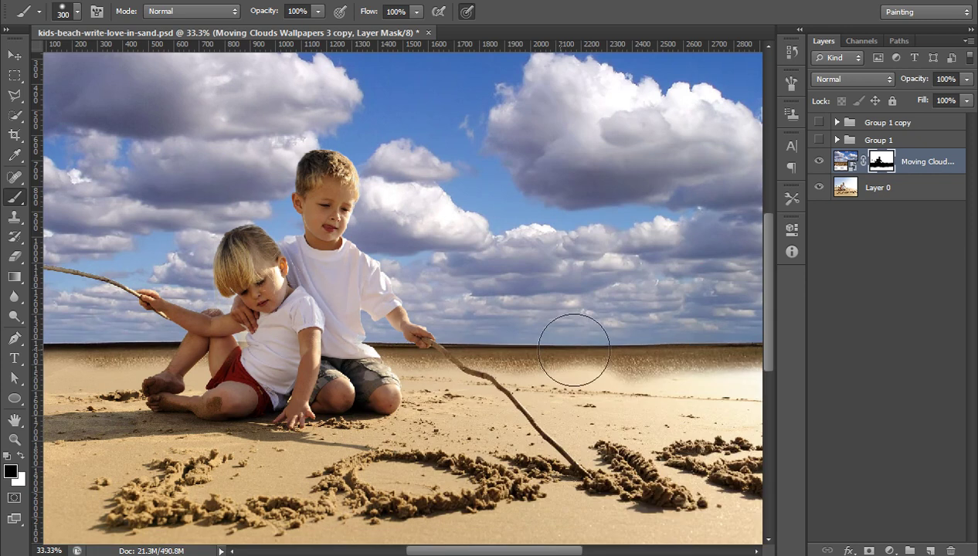
pyautogui.moveTo(644, 387); pyautogui.dragTo(518, 378)
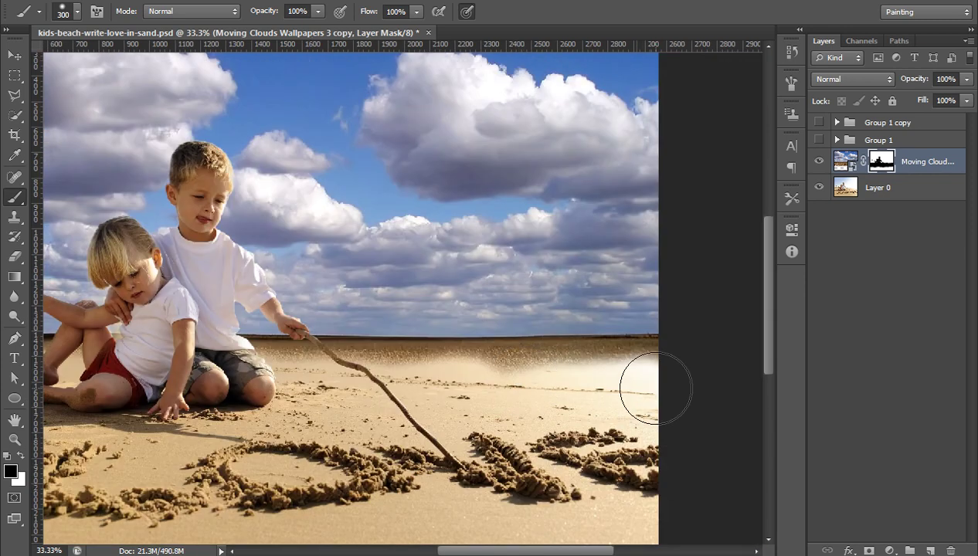
pyautogui.moveTo(655, 386); pyautogui.dragTo(490, 391)
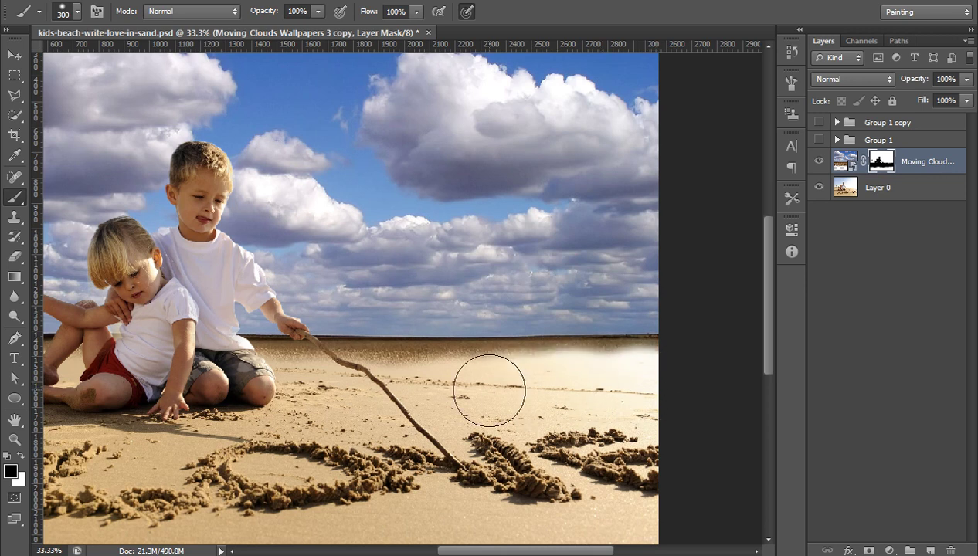
pyautogui.click(76, 13)
pyautogui.click(121, 95)
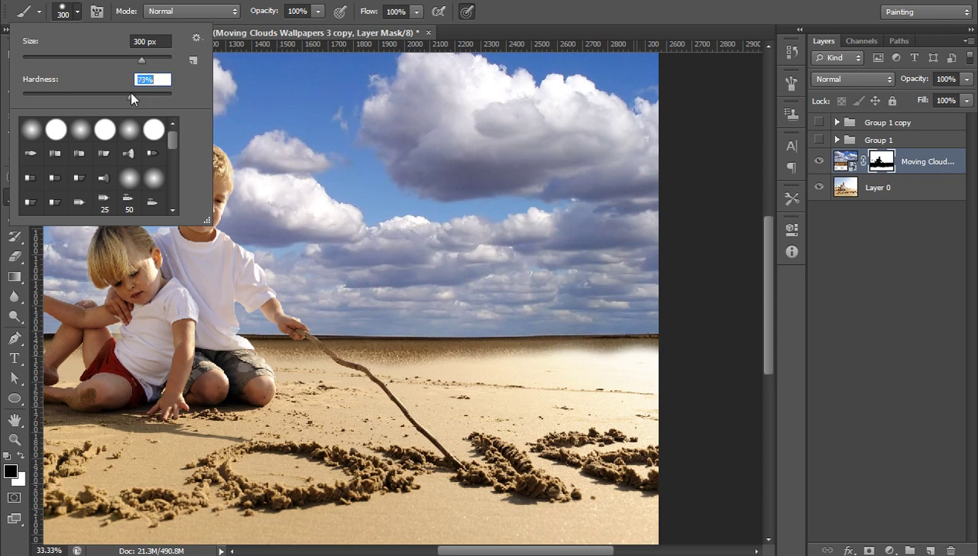
pyautogui.press('Return')
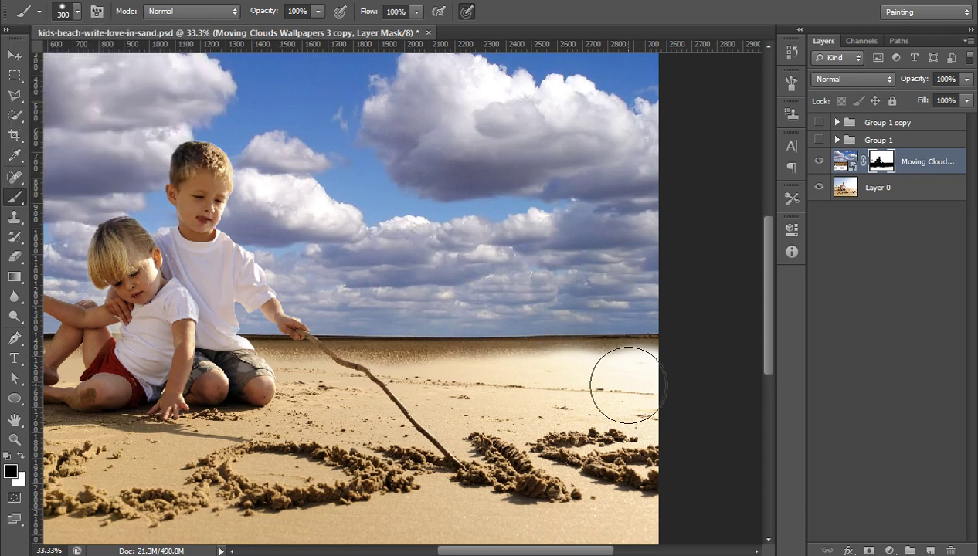
pyautogui.press('[')
pyautogui.press('[')
pyautogui.moveTo(655, 368); pyautogui.dragTo(364, 371)
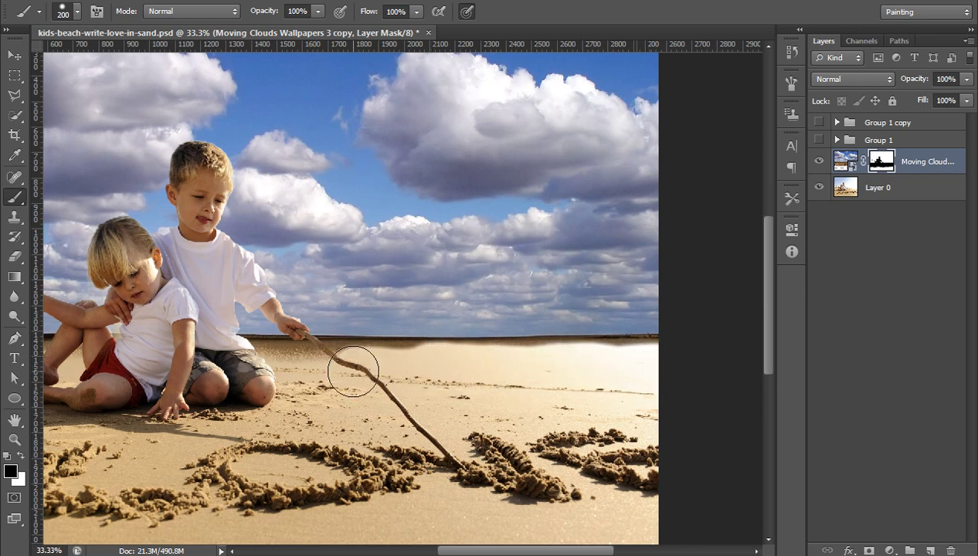
pyautogui.hscroll(-5, 355, 363)
pyautogui.moveTo(374, 337); pyautogui.dragTo(164, 338)
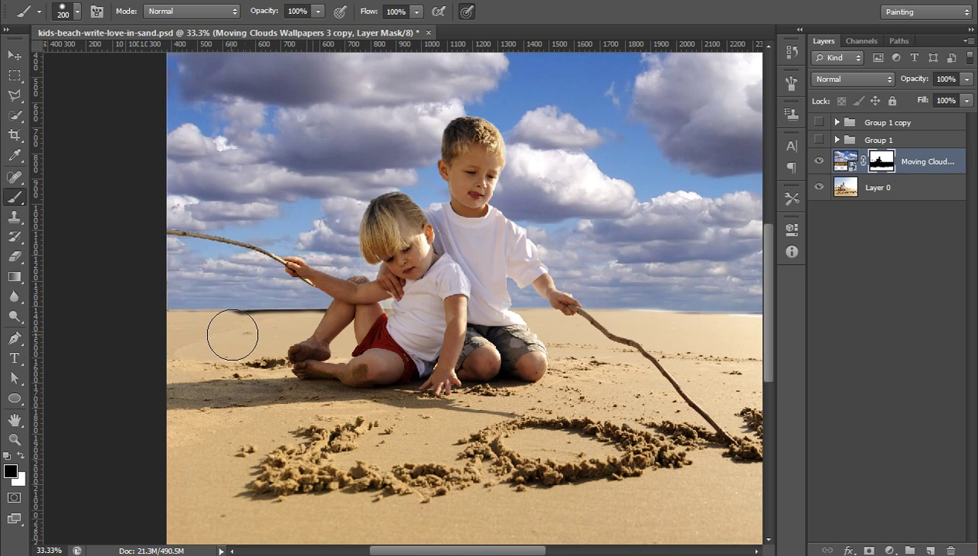
pyautogui.moveTo(232, 335); pyautogui.dragTo(334, 336)
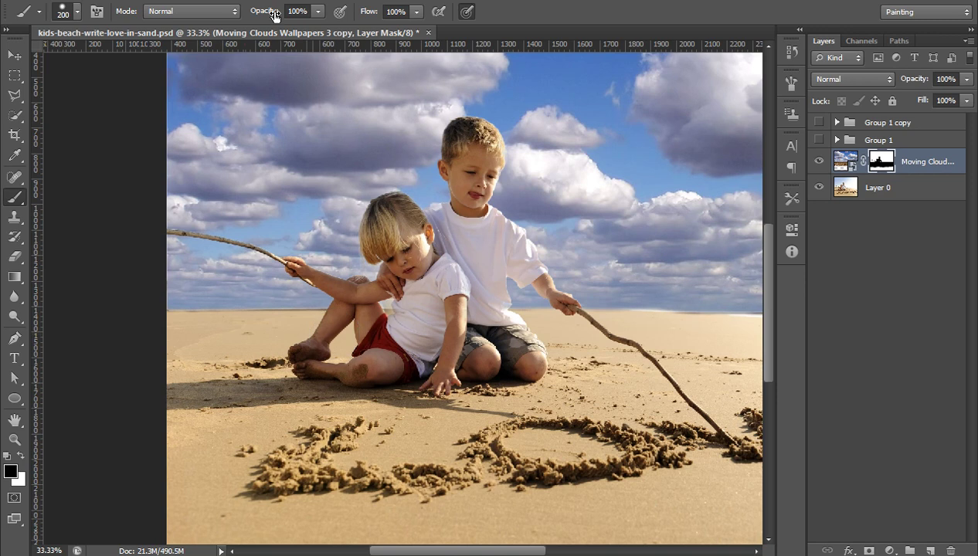
# Set a 0% hardness, 400 px brush at about 25% opacity and lightly feather clouds into the horizon.
pyautogui.moveTo(271, 14); pyautogui.dragTo(252, 15)
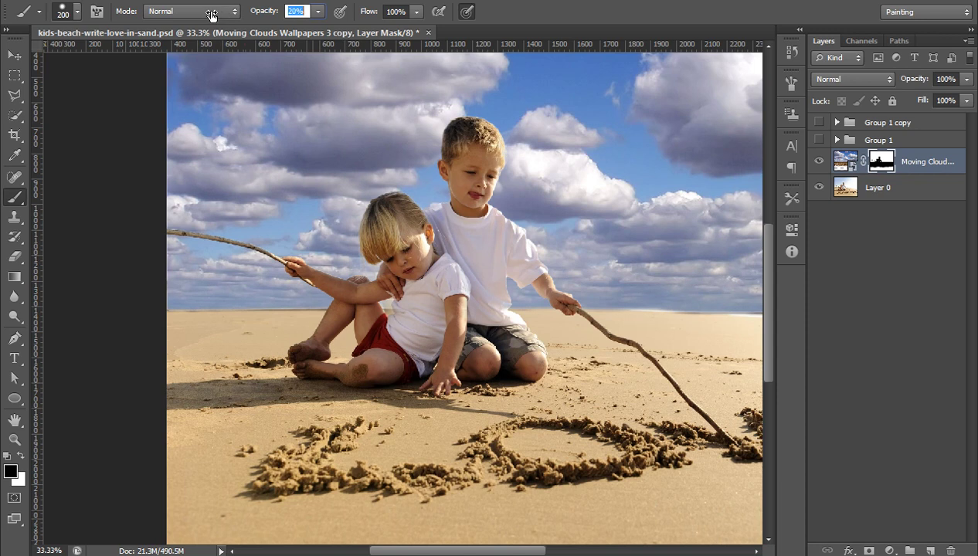
pyautogui.click(77, 11)
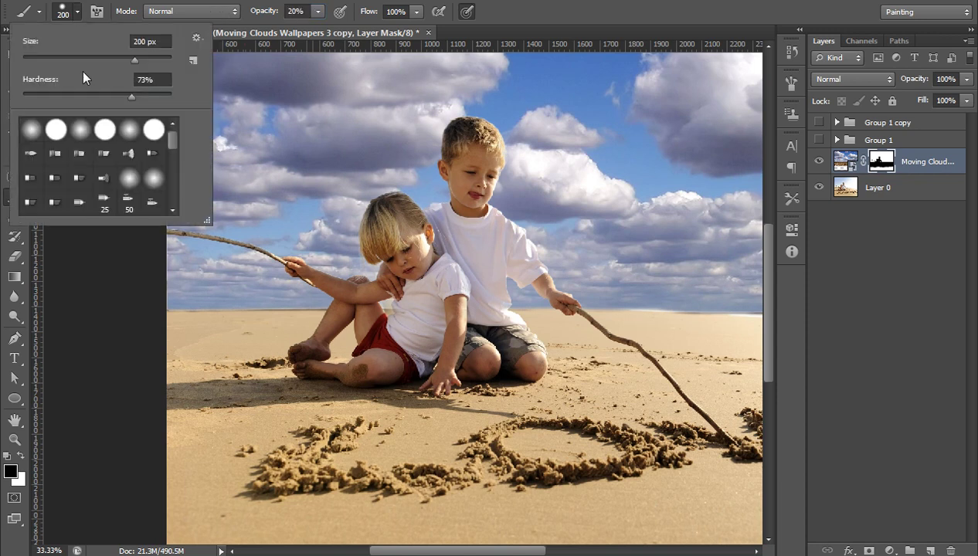
pyautogui.moveTo(57, 92); pyautogui.dragTo(39, 88)
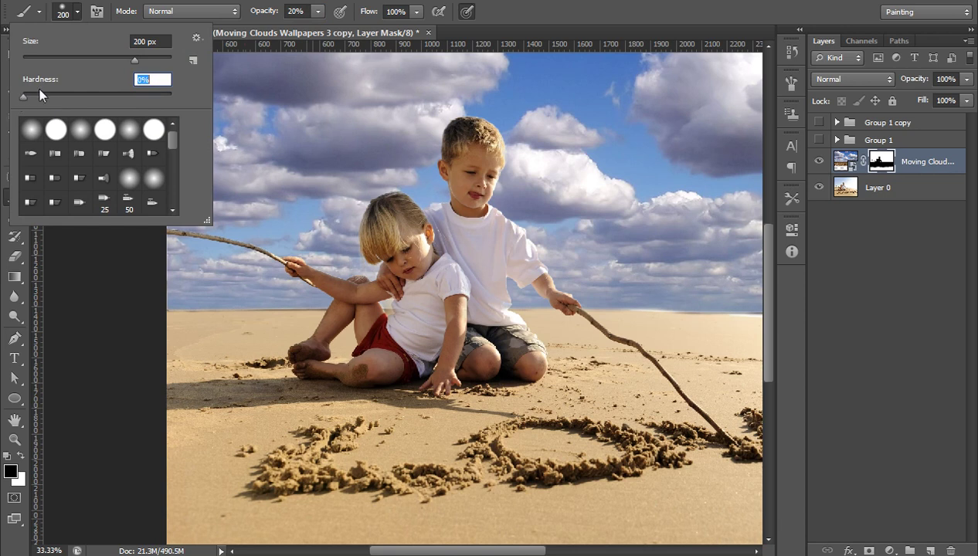
pyautogui.press('Return')
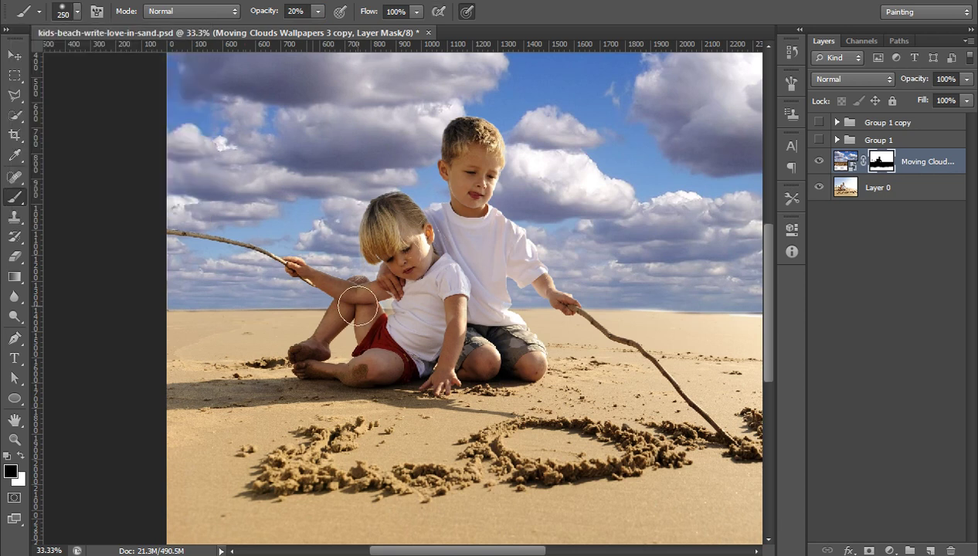
pyautogui.press(']')
pyautogui.press(']')
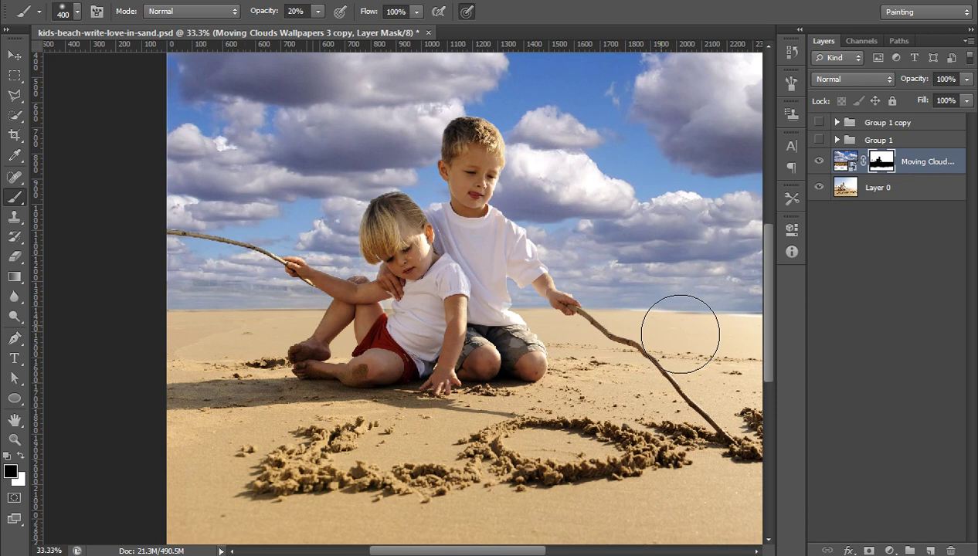
pyautogui.moveTo(709, 340); pyautogui.dragTo(434, 340)
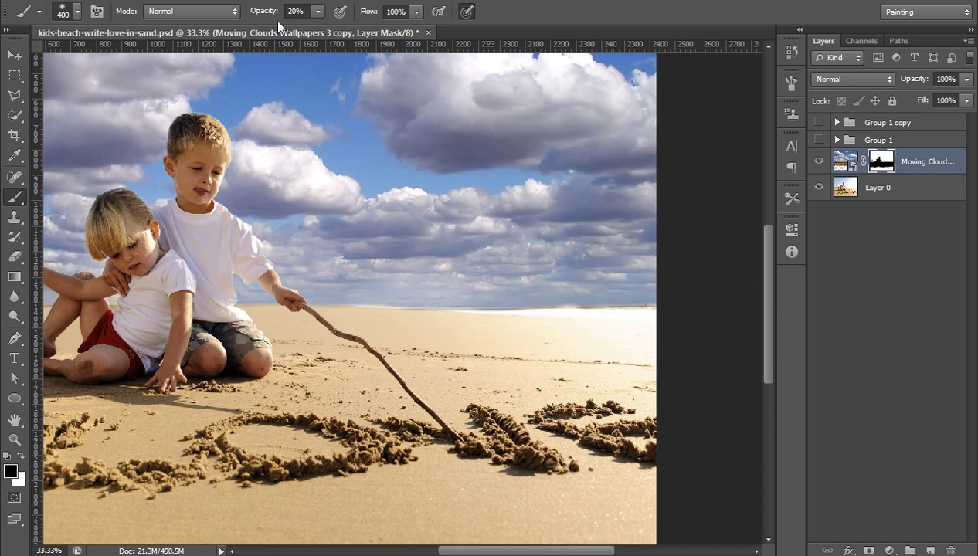
pyautogui.moveTo(265, 13); pyautogui.dragTo(268, 11)
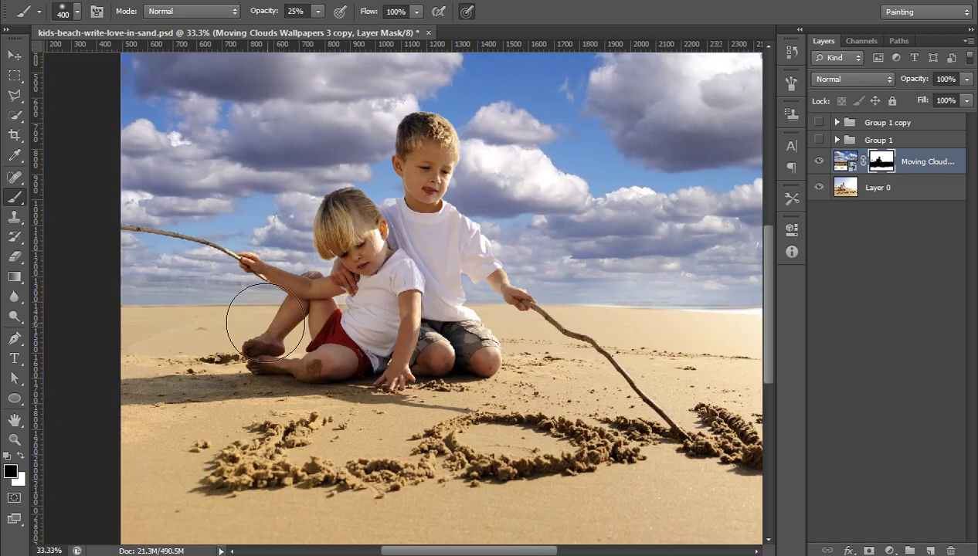
pyautogui.hotkey('ctrl', '-')
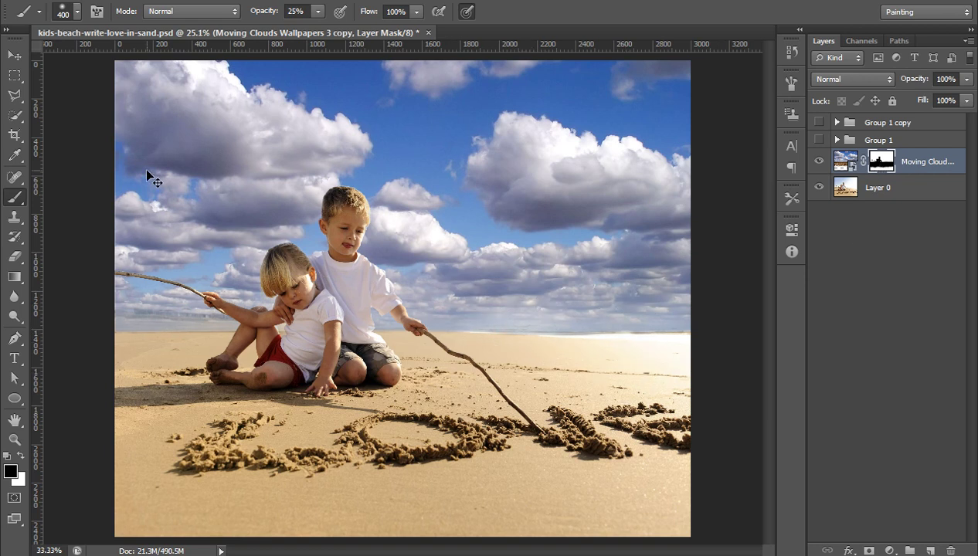
# Zoom in on the horizon and paint the mask with a 60 px brush to blend the sky.
pyautogui.hotkey('ctrl', '+')
pyautogui.hotkey('ctrl', '+')
pyautogui.hotkey('ctrl', '+')
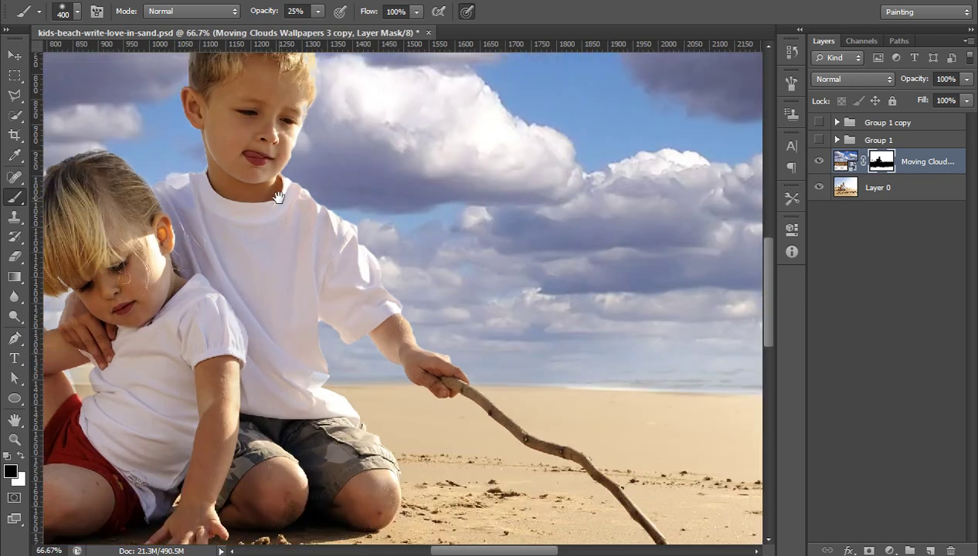
pyautogui.moveTo(278, 197); pyautogui.dragTo(2, 120)
pyautogui.moveTo(359, 228); pyautogui.dragTo(306, 249)
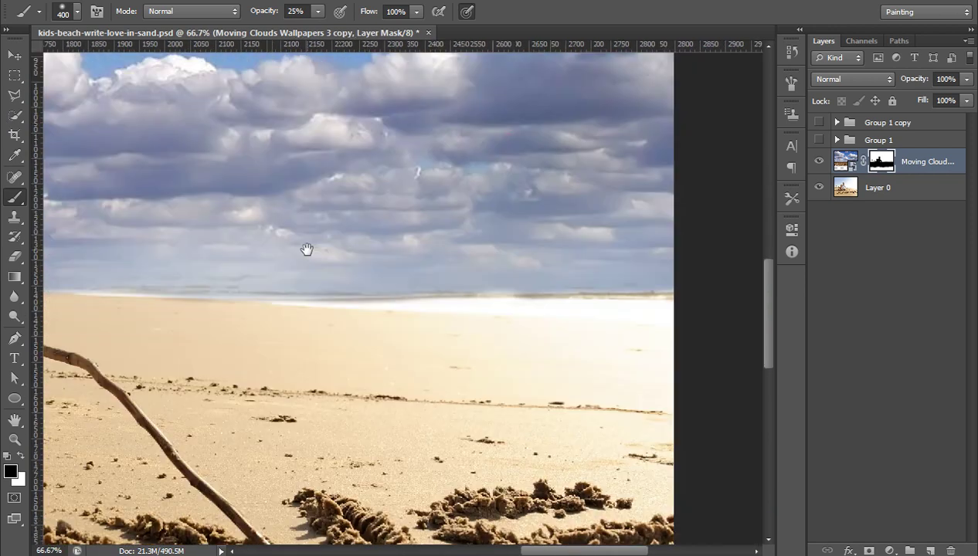
pyautogui.click(77, 12)
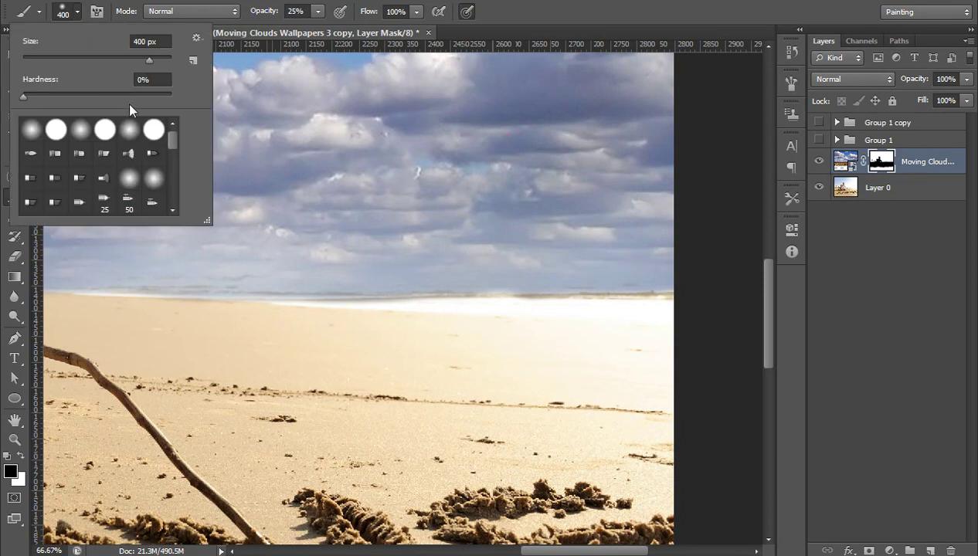
pyautogui.press('Tab')
pyautogui.press('Tab')
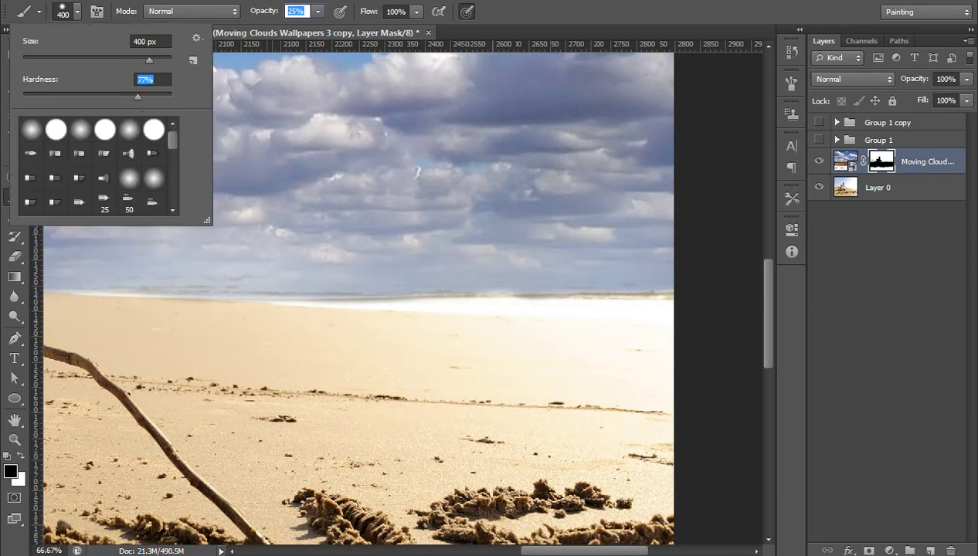
pyautogui.press('Return')
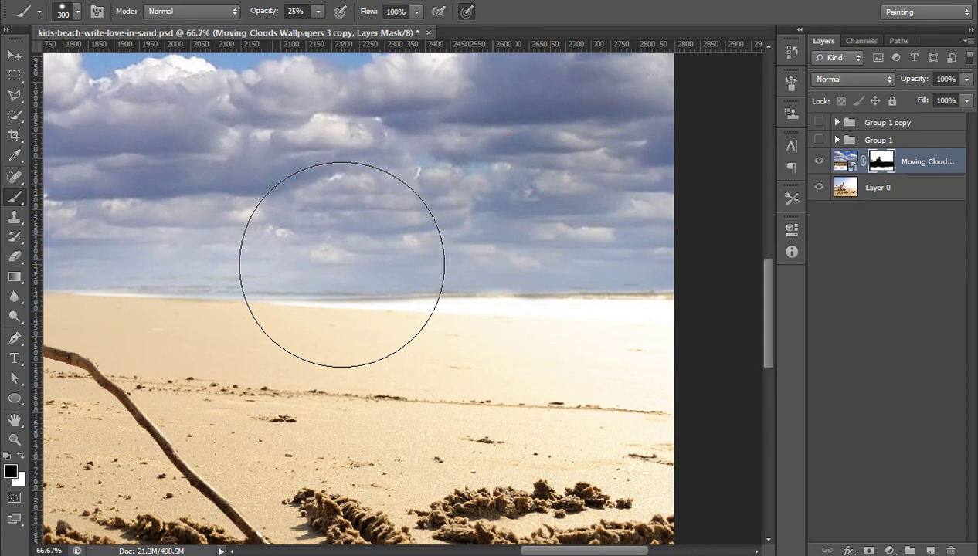
pyautogui.press('[')
pyautogui.press('[')
pyautogui.press('[')
pyautogui.press('[')
pyautogui.press('[')
pyautogui.press('[')
pyautogui.press('[')
pyautogui.press('[')
pyautogui.press('[')
pyautogui.press('[')
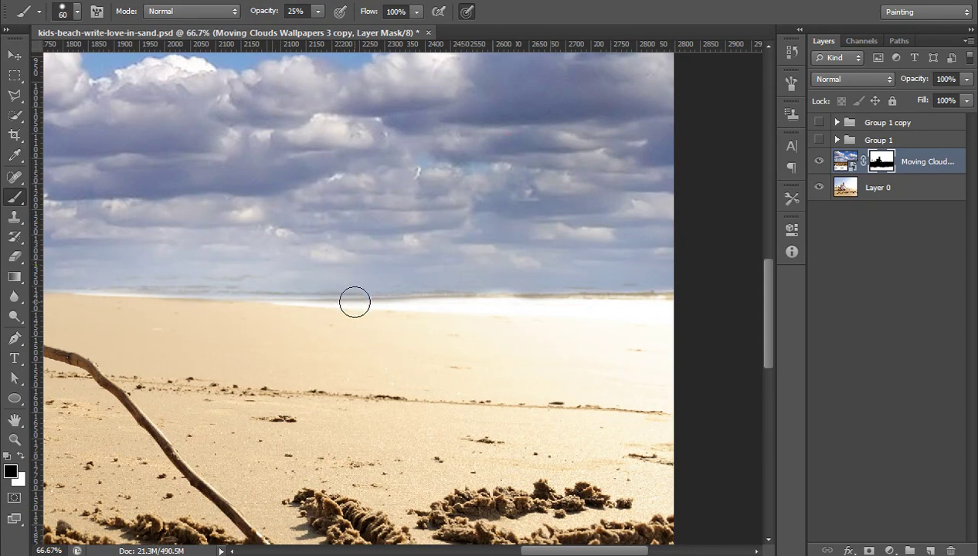
pyautogui.moveTo(321, 310); pyautogui.dragTo(471, 307)
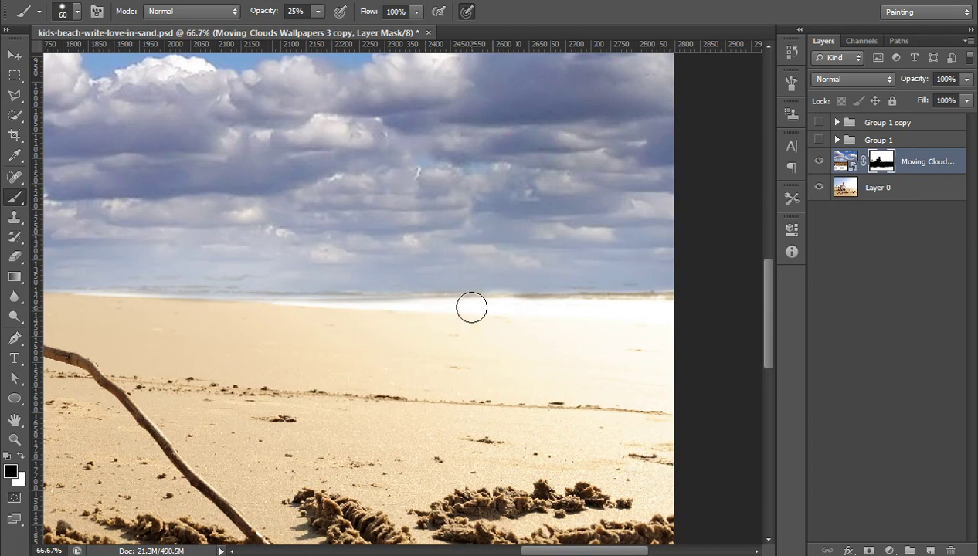
# Repaint the horizon mask at 100% opacity, undoing the stroke that exposed the white wave crest.
pyautogui.moveTo(252, 15); pyautogui.dragTo(404, 40)
pyautogui.moveTo(676, 307)
pyautogui.mouseDown()
pyautogui.moveTo(515, 310)
pyautogui.moveTo(658, 311)
pyautogui.mouseUp()
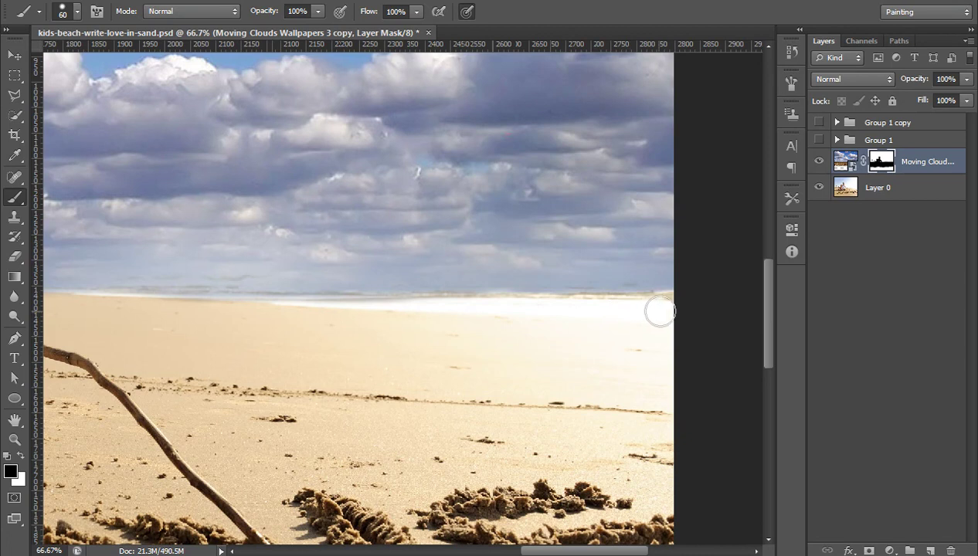
pyautogui.moveTo(467, 313); pyautogui.dragTo(162, 312)
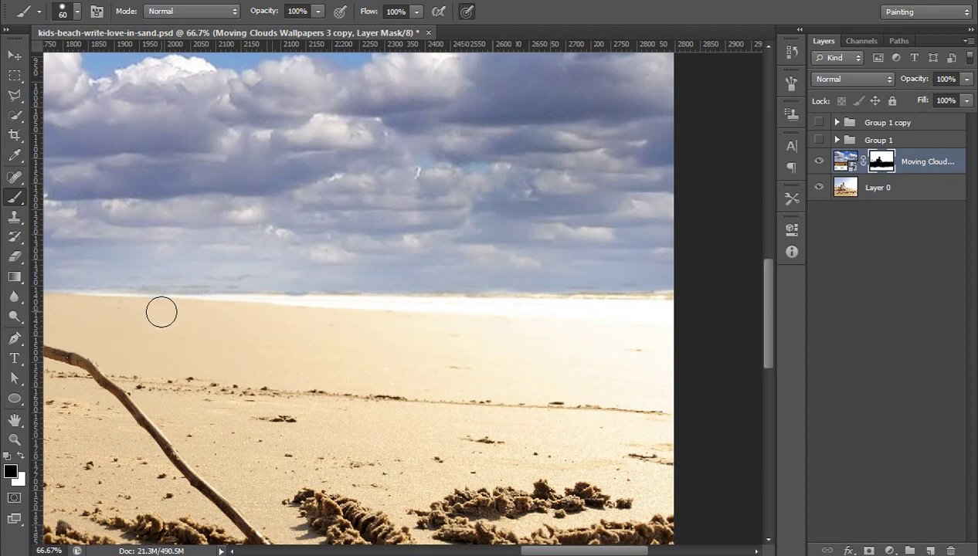
pyautogui.moveTo(466, 311); pyautogui.dragTo(667, 304)
pyautogui.hotkey('ctrl', 'z')
# Blend the hazy sky into the beach with a 200 px, 13% hardness brush at about 19% opacity.
pyautogui.moveTo(266, 17); pyautogui.dragTo(240, 13)
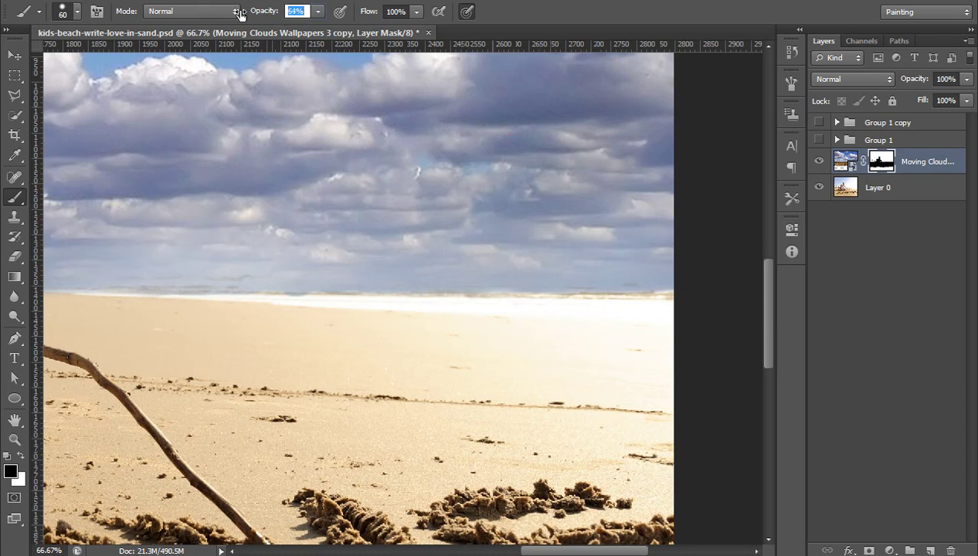
pyautogui.click(77, 12)
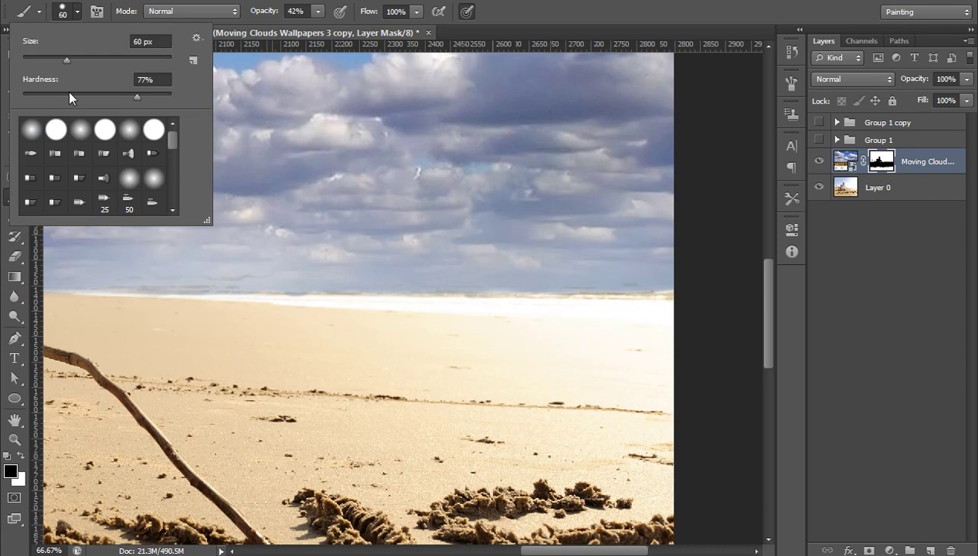
pyautogui.click(43, 94)
pyautogui.press('Return')
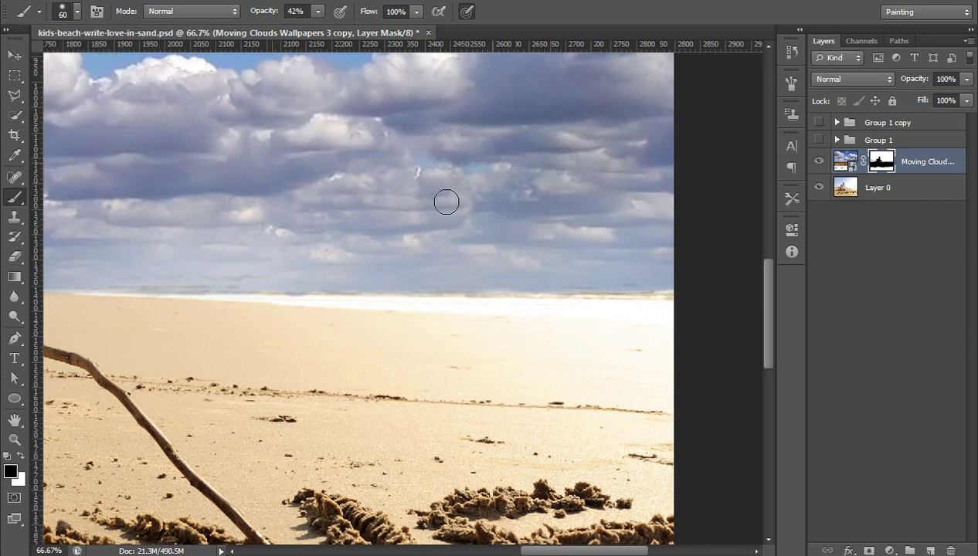
pyautogui.press(']')
pyautogui.press(']')
pyautogui.press(']')
pyautogui.press(']')
pyautogui.press(']')
pyautogui.press(']')
pyautogui.press(']')
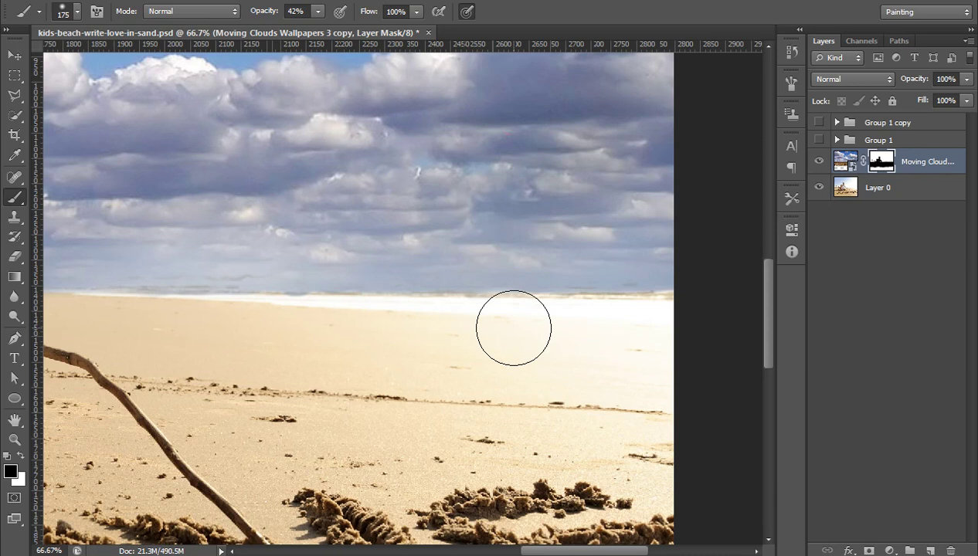
pyautogui.moveTo(655, 303)
pyautogui.mouseDown()
pyautogui.moveTo(589, 306)
pyautogui.moveTo(604, 311)
pyautogui.moveTo(544, 325)
pyautogui.mouseUp()
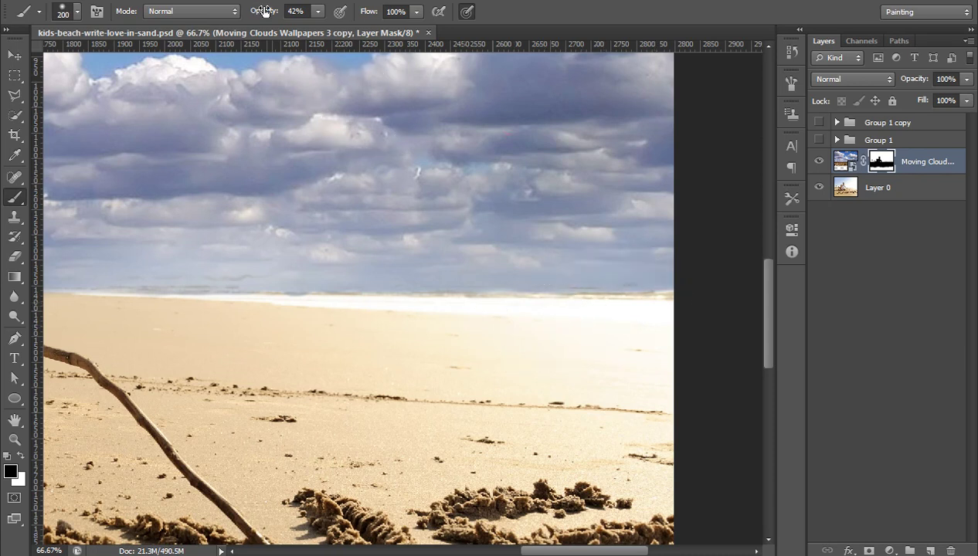
pyautogui.moveTo(263, 13)
pyautogui.mouseDown()
pyautogui.moveTo(241, 15)
pyautogui.moveTo(268, 13)
pyautogui.mouseUp()
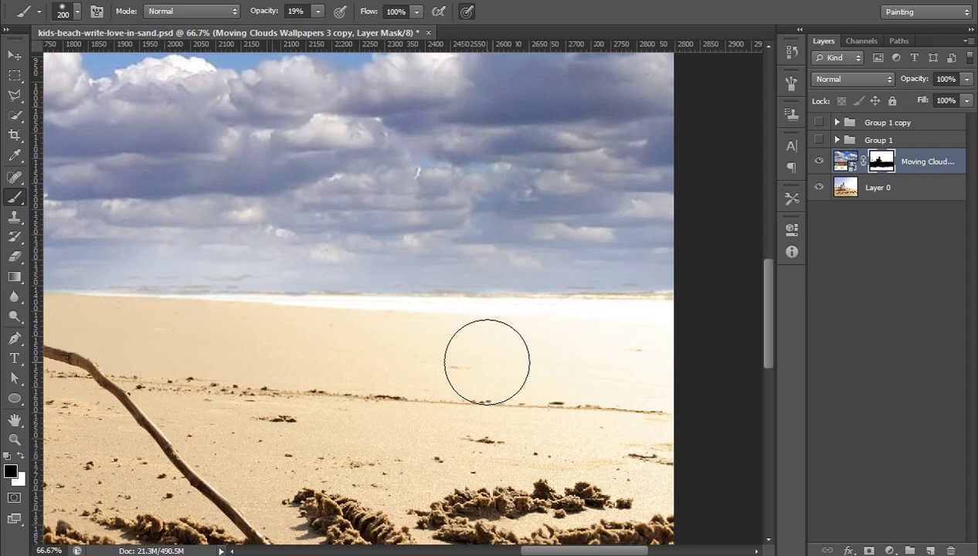
pyautogui.hotkey('ctrl', '0')
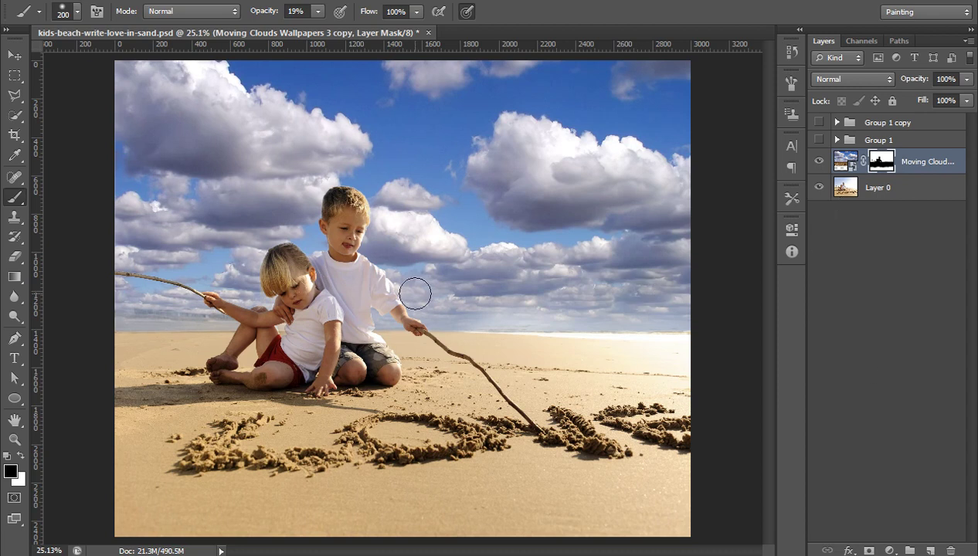
# Add a Color Balance adjustment layer clipped to the Moving Clouds layer.
pyautogui.hotkey('ctrl', '2')
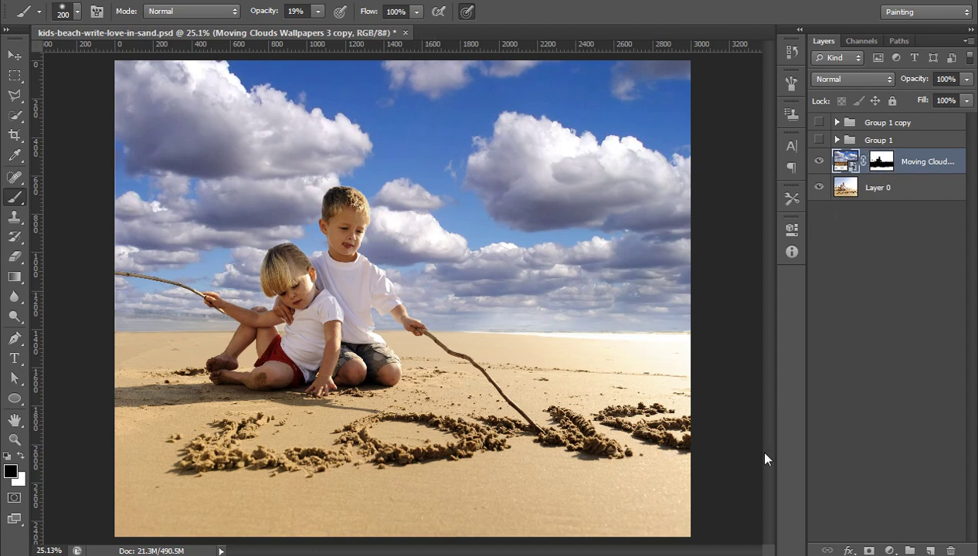
pyautogui.click(890, 550)
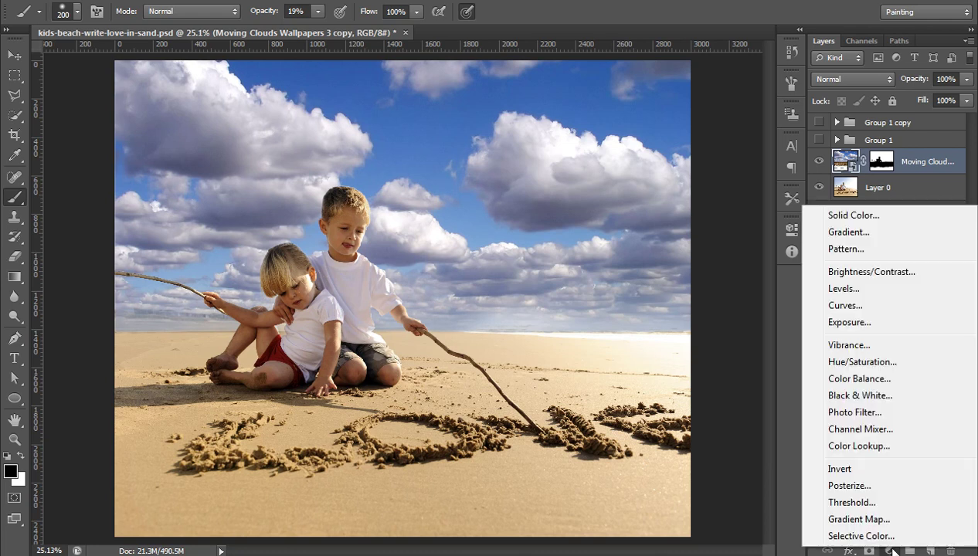
pyautogui.click(895, 382)
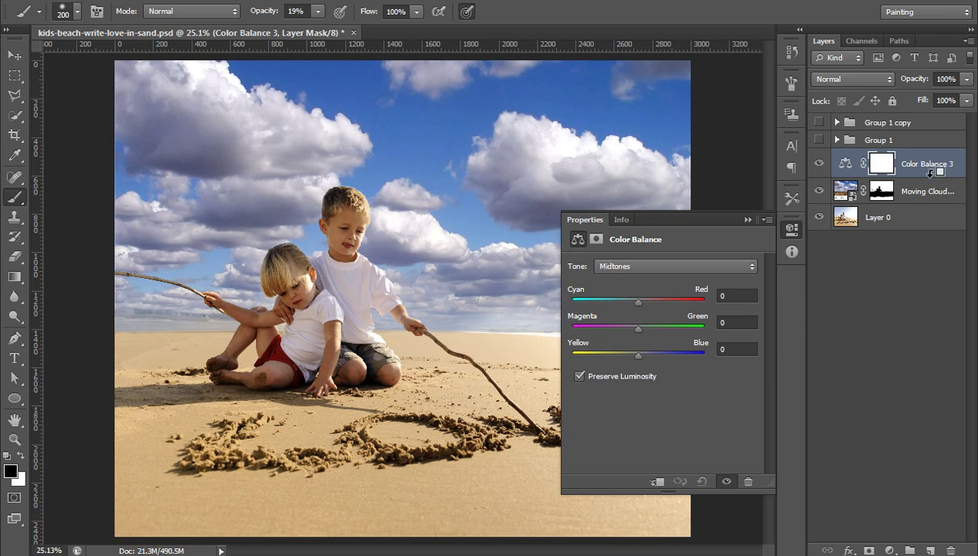
pyautogui.moveTo(932, 179)
pyautogui.mouseDown()
pyautogui.moveTo(919, 173)
pyautogui.moveTo(901, 189)
pyautogui.moveTo(920, 176)
pyautogui.mouseUp()
pyautogui.keyDown('alt'); pyautogui.click(919, 176); pyautogui.keyUp('alt')
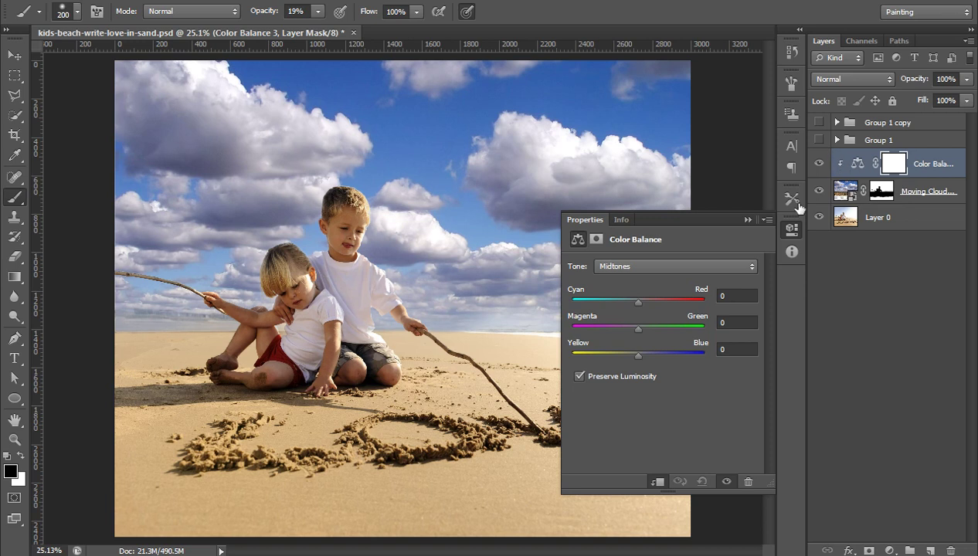
# Set Color Balance midtones to Red +16 and Yellow −38, then toggle it to compare.
pyautogui.moveTo(637, 303); pyautogui.dragTo(646, 304)
pyautogui.moveTo(638, 355); pyautogui.dragTo(613, 358)
pyautogui.moveTo(653, 303); pyautogui.dragTo(650, 304)
pyautogui.moveTo(621, 356); pyautogui.dragTo(614, 356)
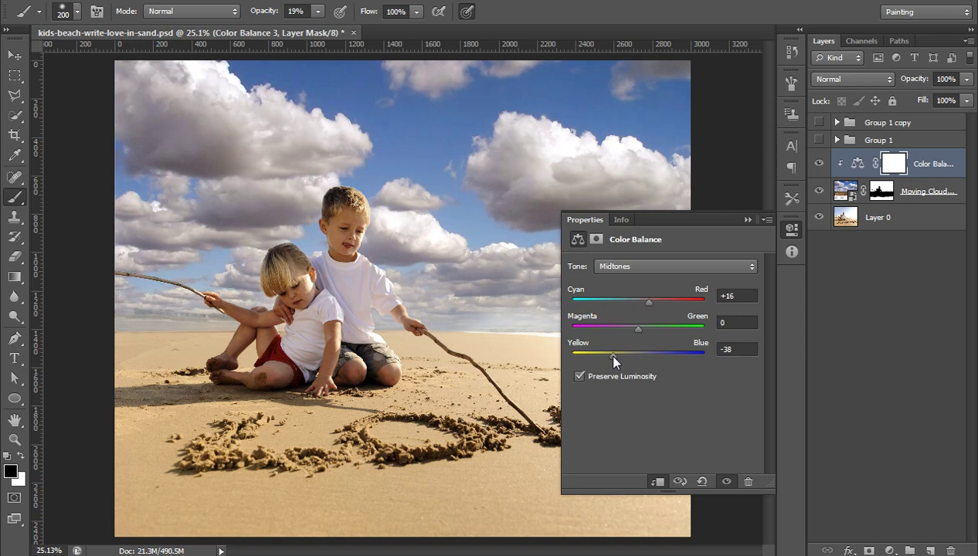
pyautogui.click(746, 219)
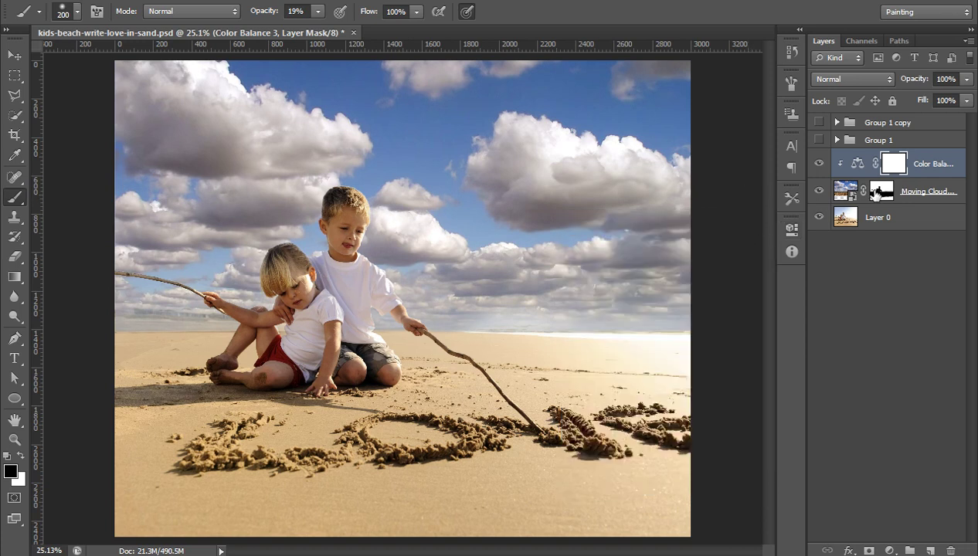
pyautogui.click(819, 163)
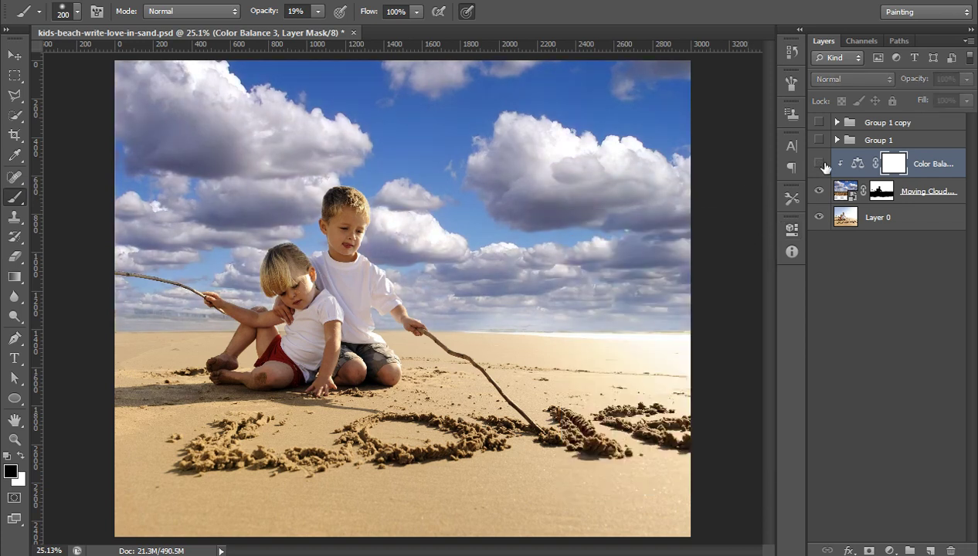
pyautogui.click(821, 163)
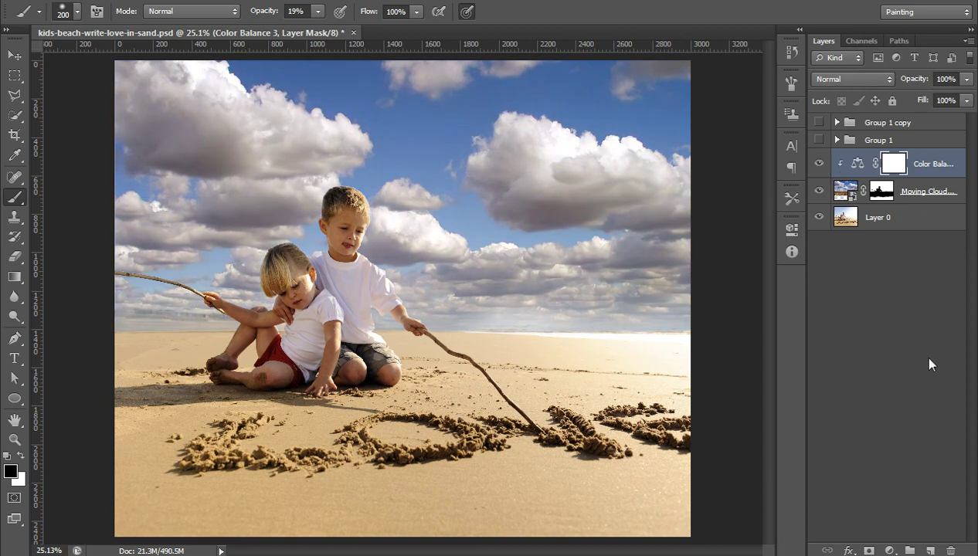
# Stamp a merged copy of visible layers and apply Color Efex Pro 4 Detail Extractor at 7%, contrast 5%.
pyautogui.hotkey('ctrl', 'shift', 'alt', 'e')
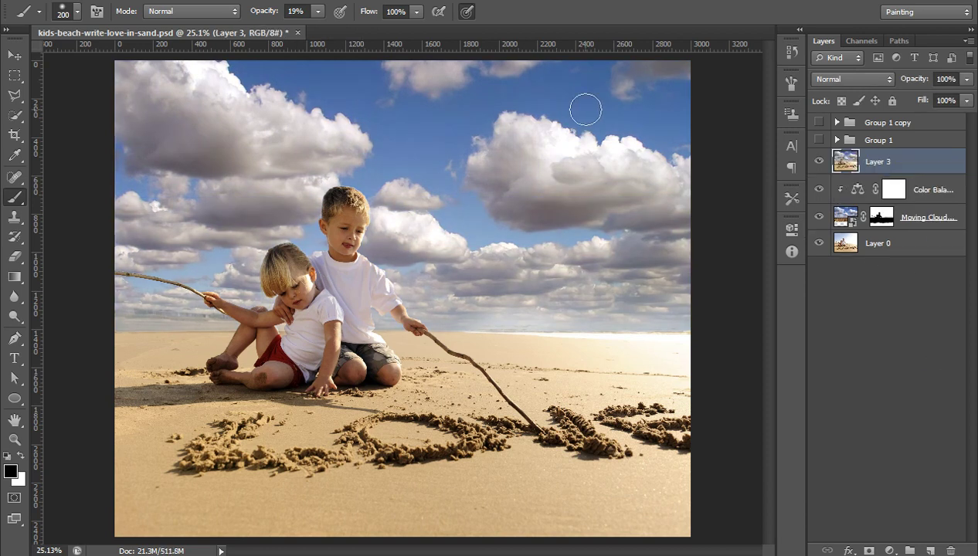
pyautogui.click(243, 0)
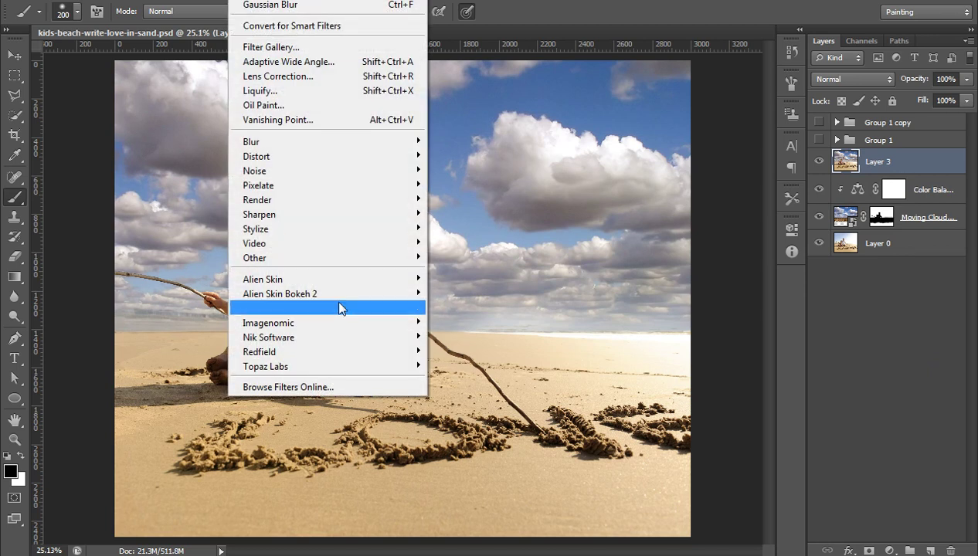
pyautogui.moveTo(349, 336)
pyautogui.click(447, 340)
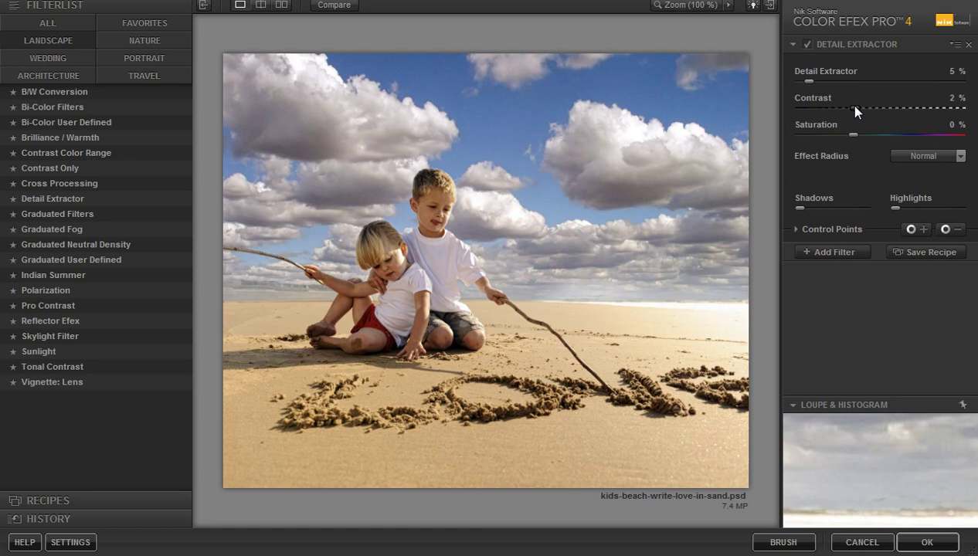
pyautogui.moveTo(856, 106); pyautogui.dragTo(859, 108)
pyautogui.moveTo(810, 86); pyautogui.dragTo(814, 87)
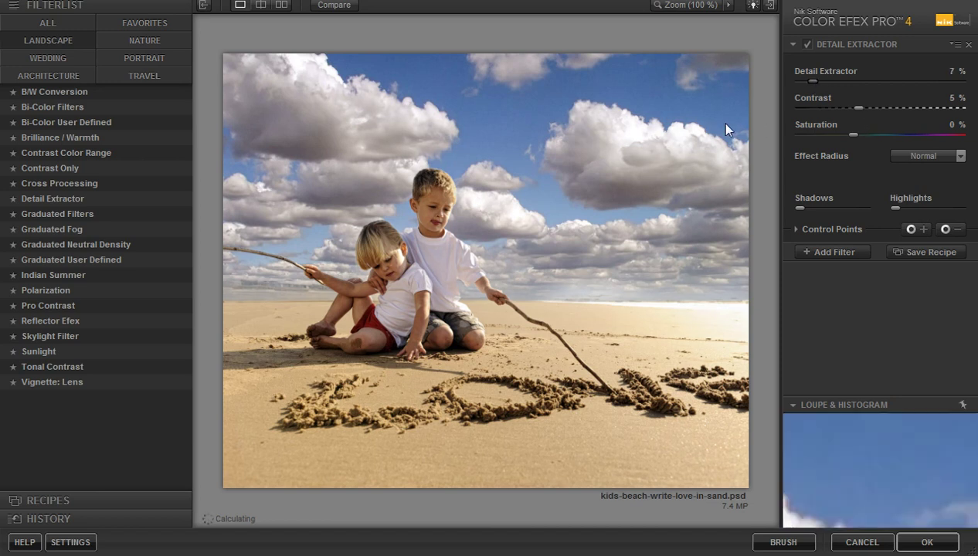
# Stack a Vignette: Lens filter at Amount −24% and Size 61%, toggling it to compare.
pyautogui.click(832, 251)
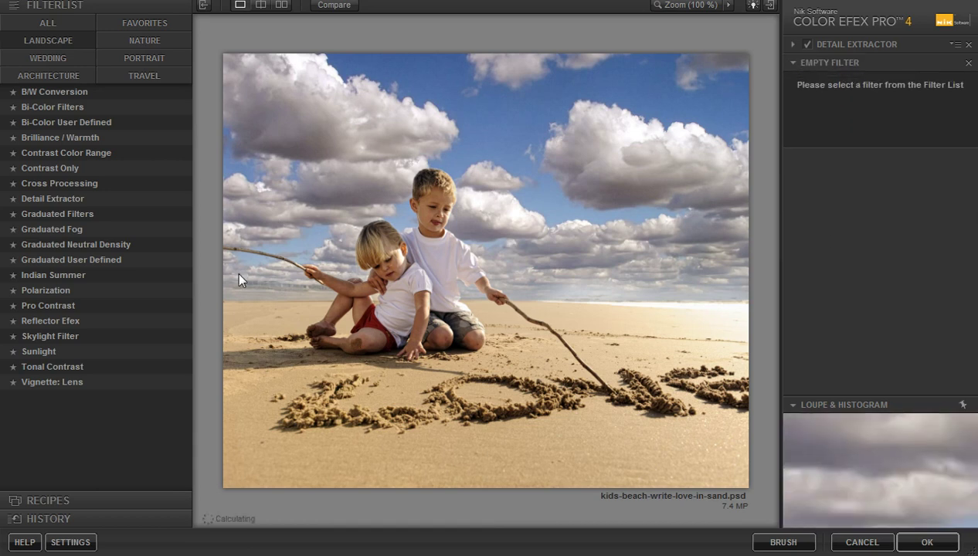
pyautogui.click(80, 380)
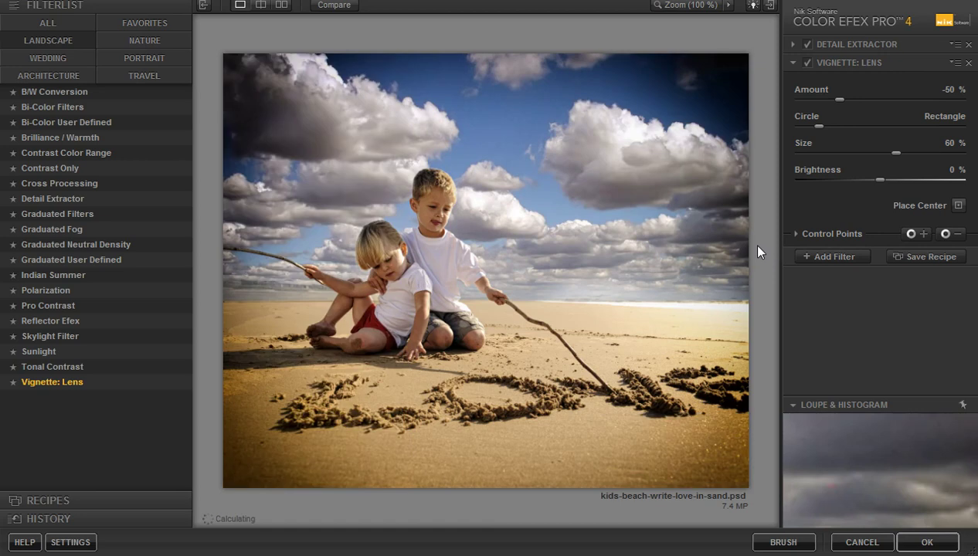
pyautogui.moveTo(839, 99); pyautogui.dragTo(861, 101)
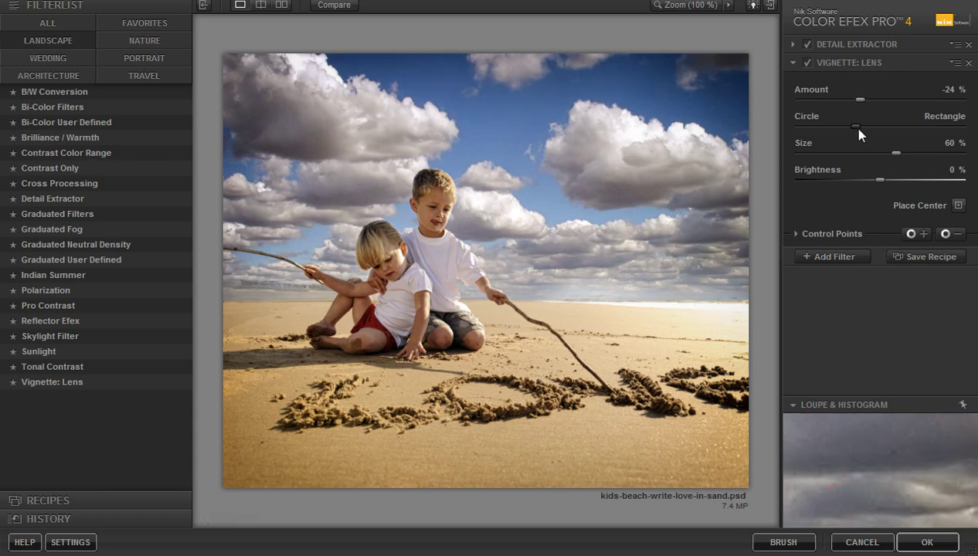
pyautogui.moveTo(854, 126); pyautogui.dragTo(855, 127)
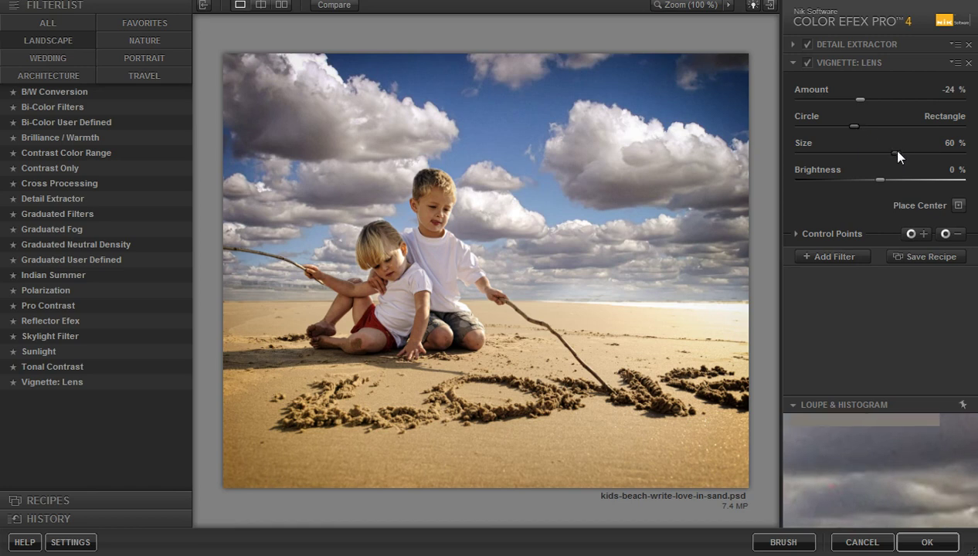
pyautogui.moveTo(896, 154)
pyautogui.mouseDown()
pyautogui.moveTo(876, 157)
pyautogui.moveTo(899, 154)
pyautogui.mouseUp()
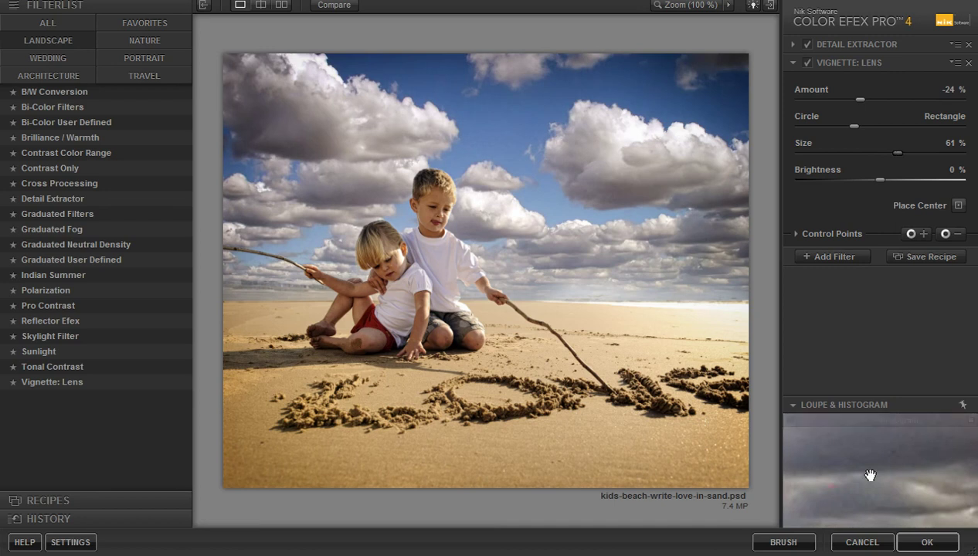
pyautogui.click(808, 45)
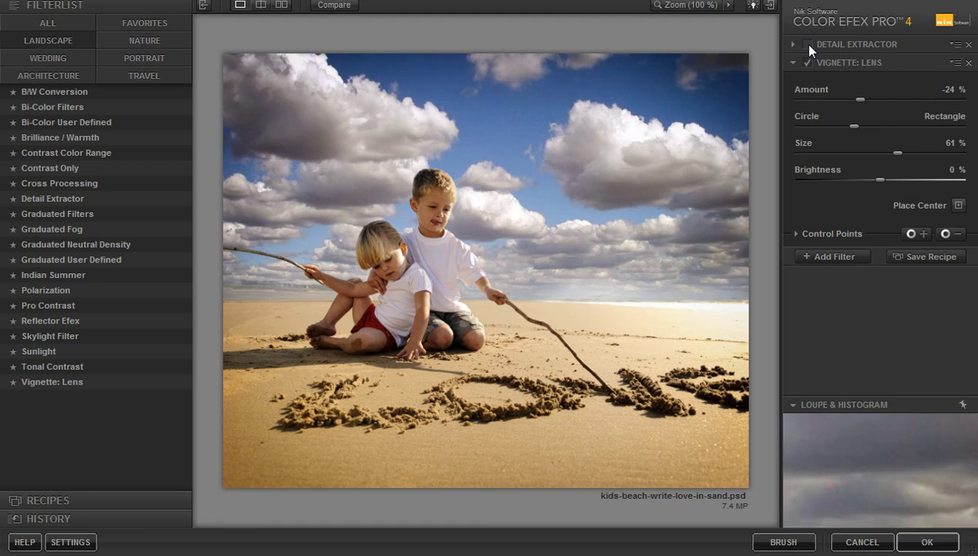
pyautogui.click(808, 63)
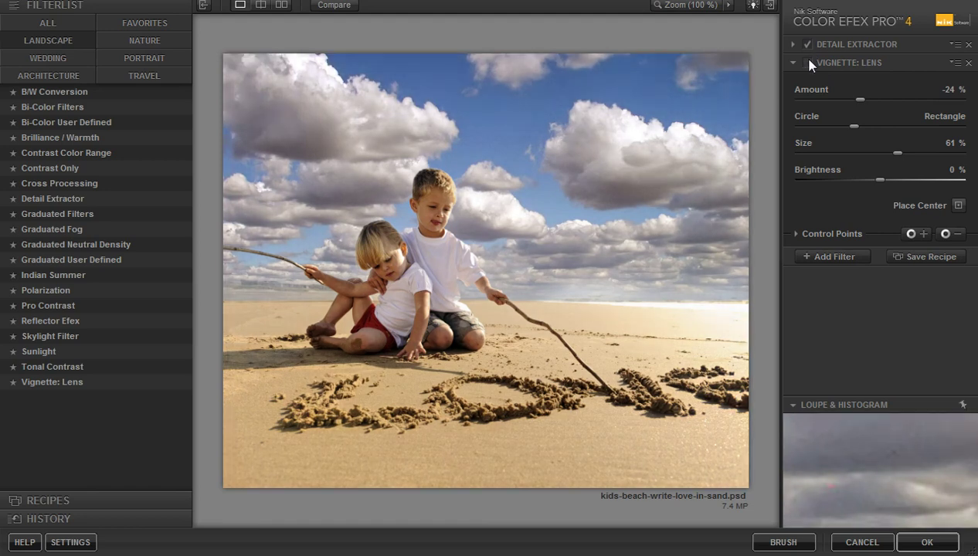
pyautogui.click(808, 63)
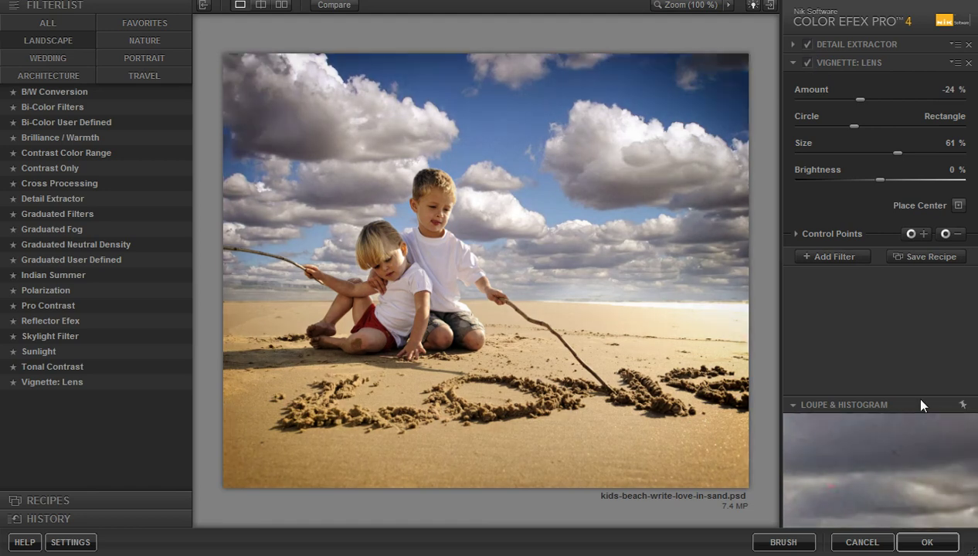
# Apply the Color Efex filters, then hide the Color Efex, Moving Clouds and Layer 3 layers to compare.
pyautogui.click(927, 542)
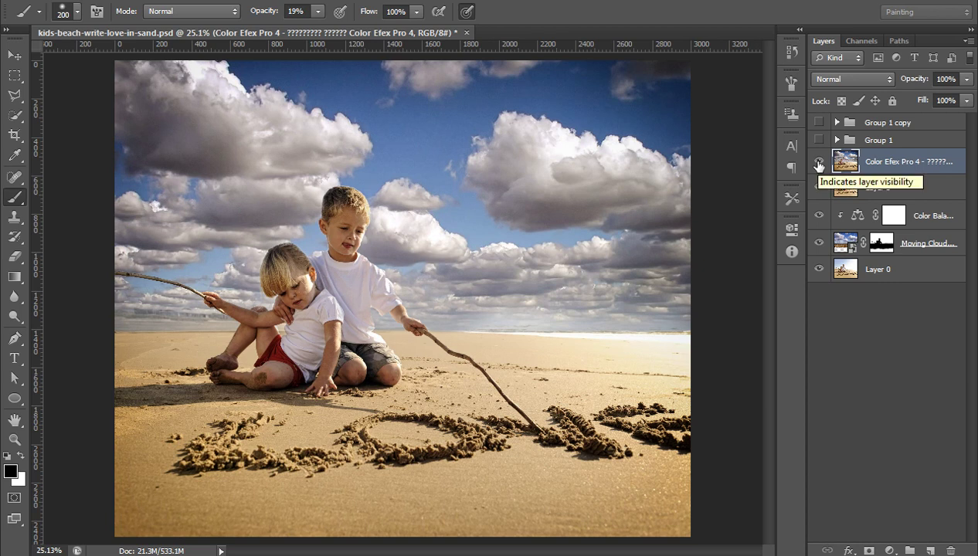
pyautogui.click(819, 163)
pyautogui.click(819, 244)
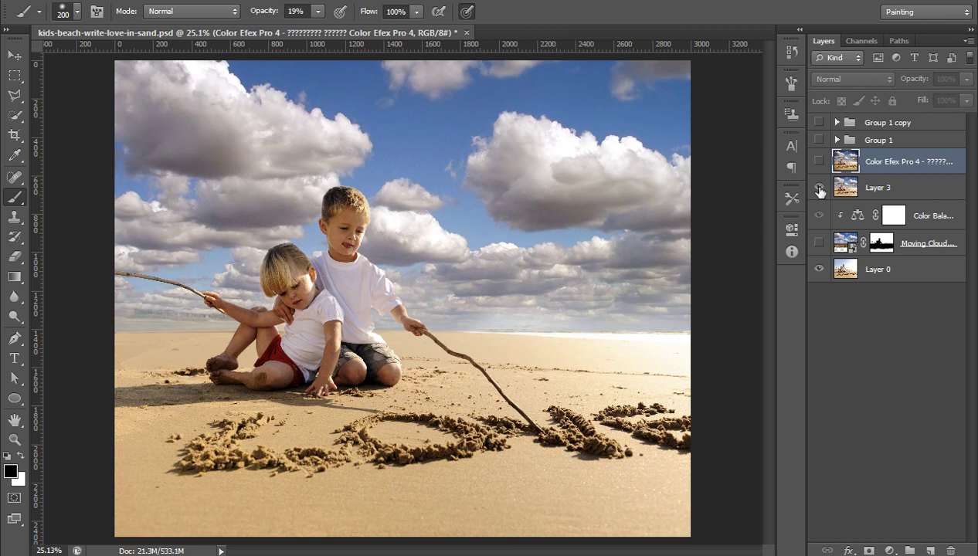
pyautogui.click(819, 242)
pyautogui.click(819, 187)
pyautogui.click(819, 243)
pyautogui.click(818, 243)
# Compare with Color Balance and the cloud sky hidden, then show Color Balance, Layer 3 and Color Efex again.
pyautogui.click(819, 216)
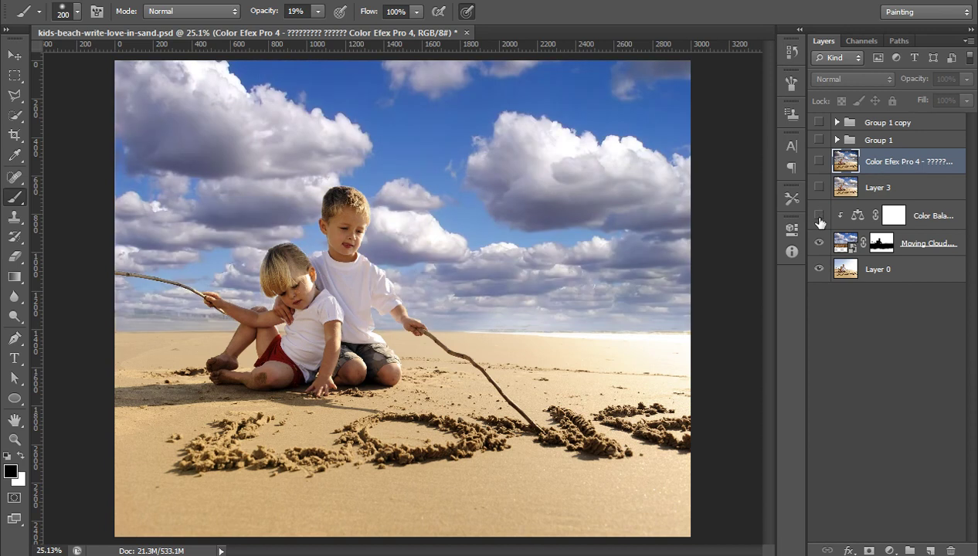
pyautogui.click(819, 243)
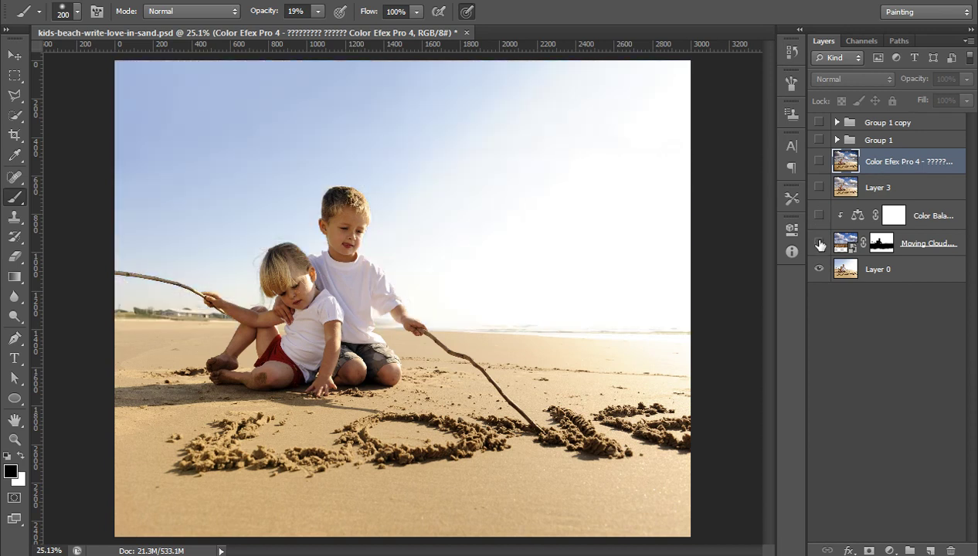
pyautogui.click(819, 244)
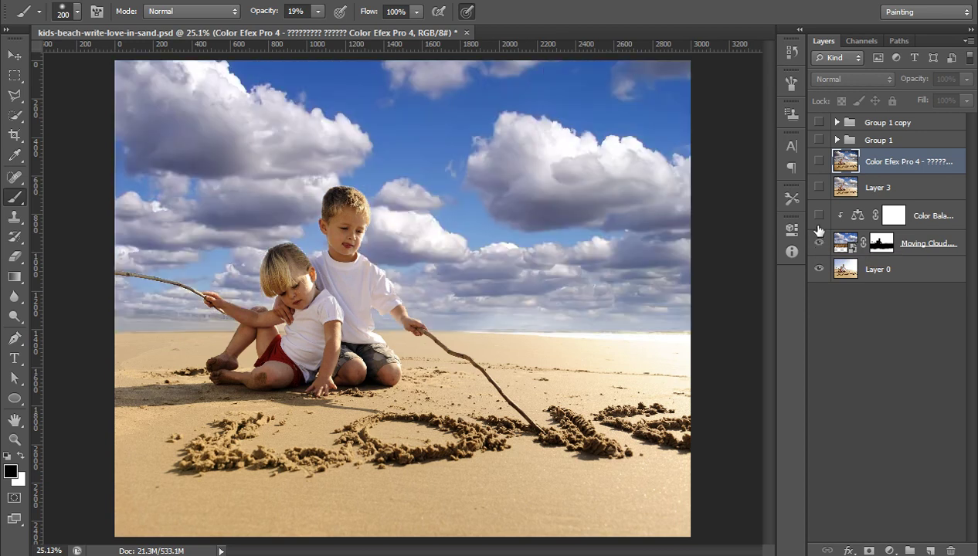
pyautogui.click(818, 218)
pyautogui.click(818, 218)
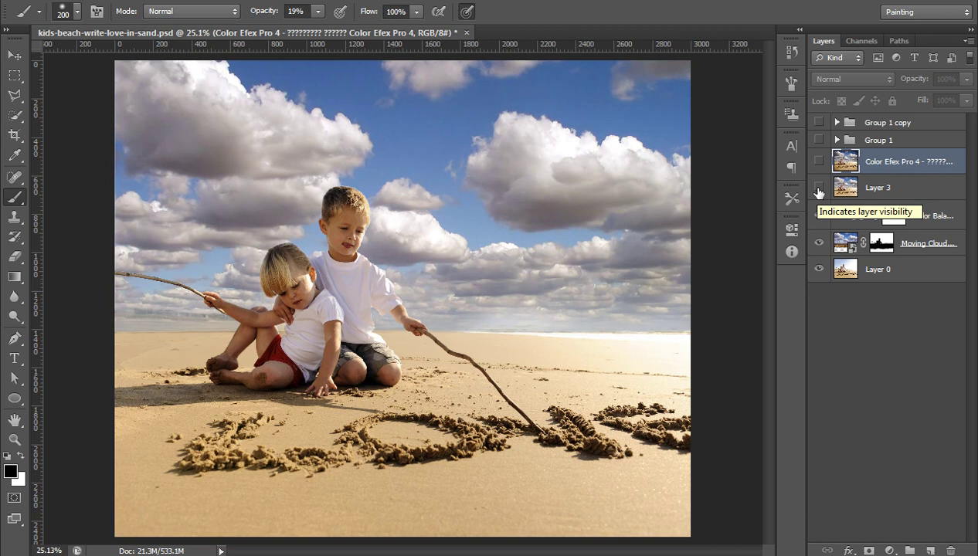
pyautogui.click(819, 189)
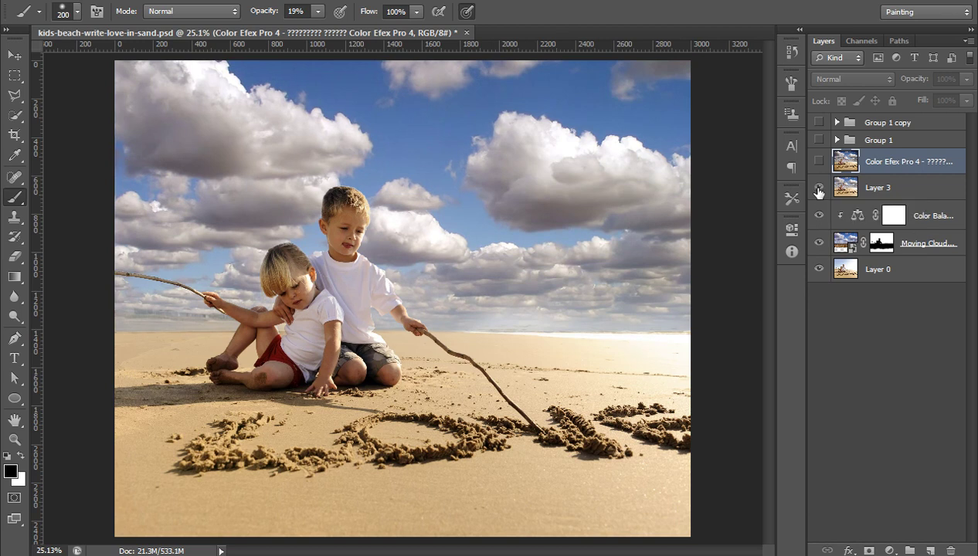
pyautogui.click(819, 163)
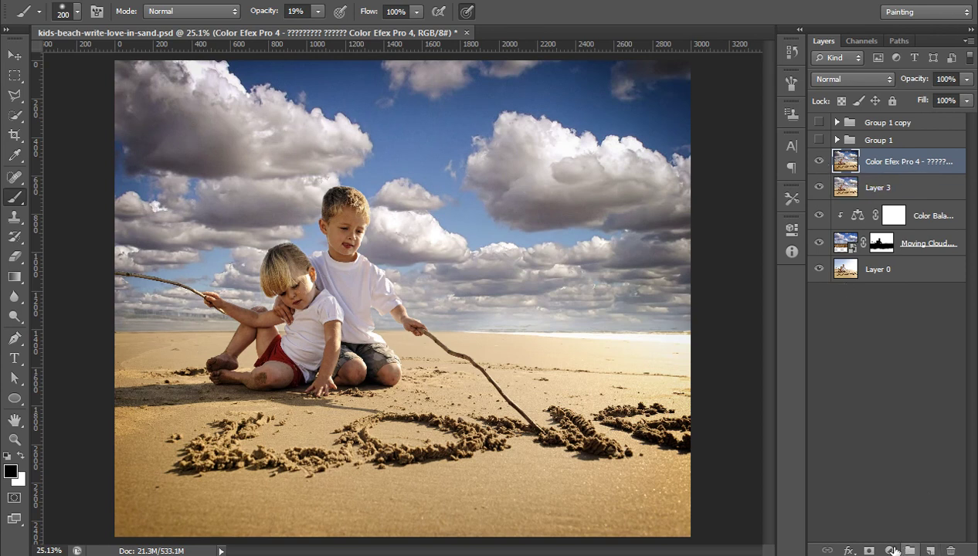
# Add a Gradient Map layer in Soft Light at 21% opacity and compare it on and off.
pyautogui.click(889, 550)
pyautogui.click(872, 523)
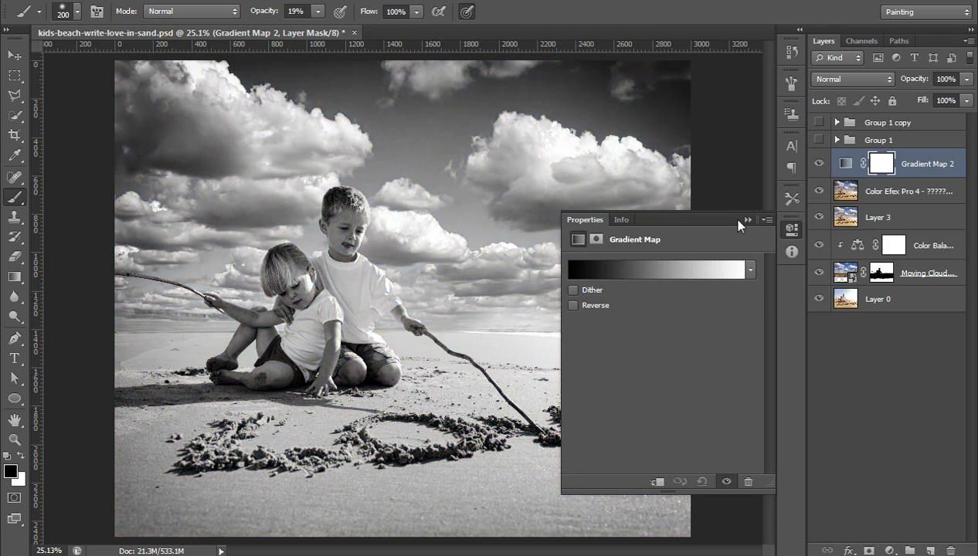
pyautogui.click(746, 219)
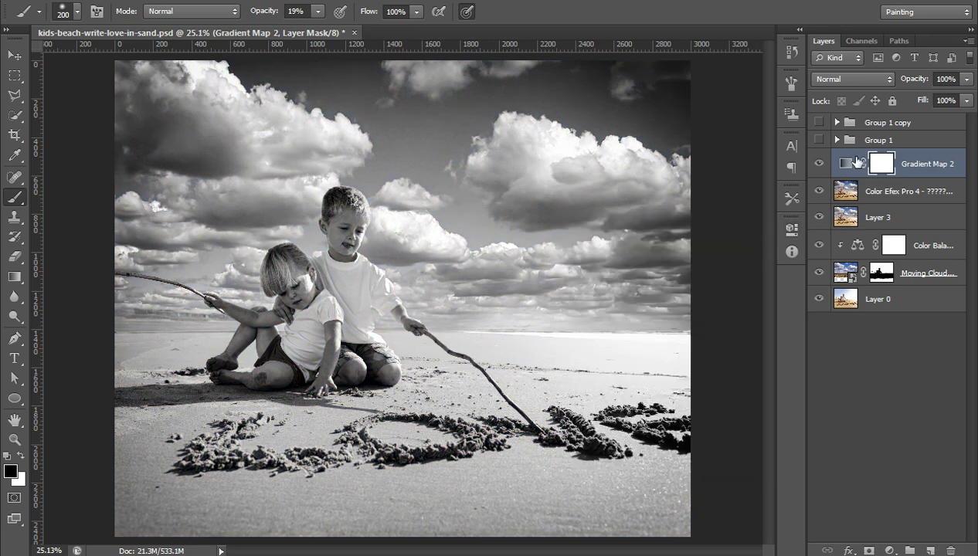
pyautogui.click(853, 78)
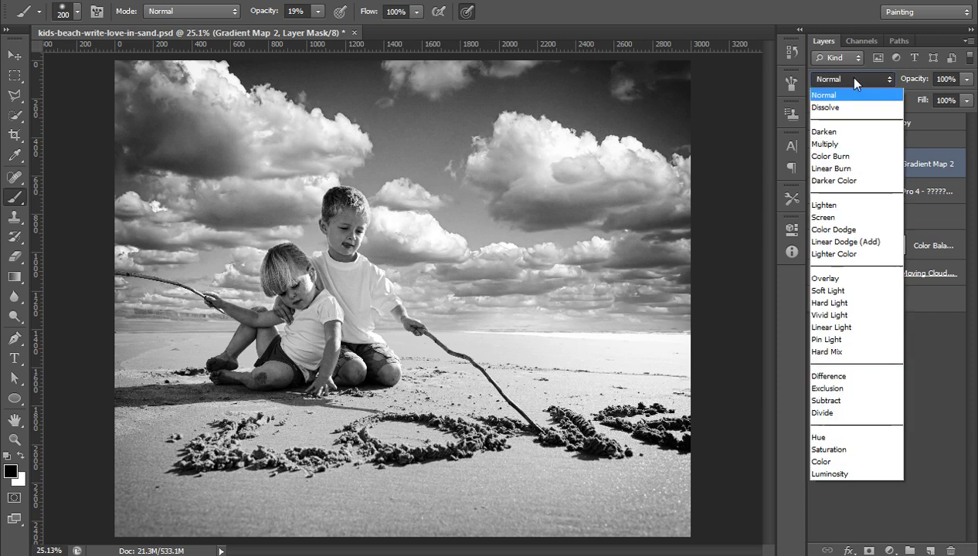
pyautogui.click(849, 296)
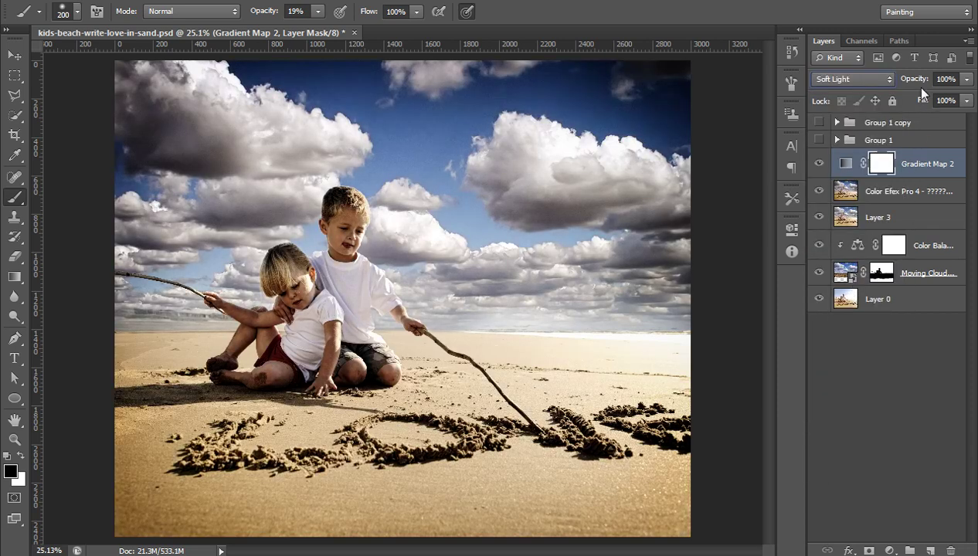
pyautogui.moveTo(912, 80); pyautogui.dragTo(846, 82)
pyautogui.click(818, 164)
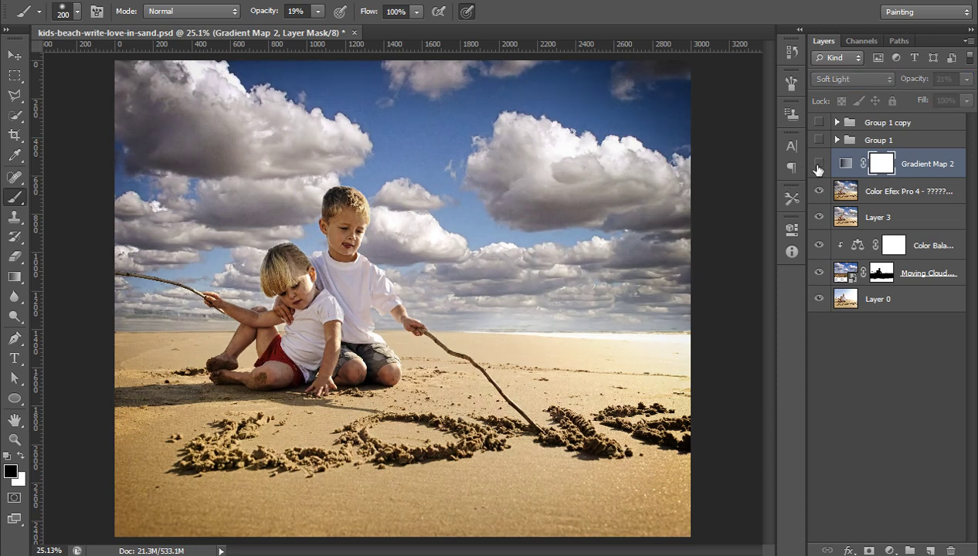
pyautogui.click(819, 164)
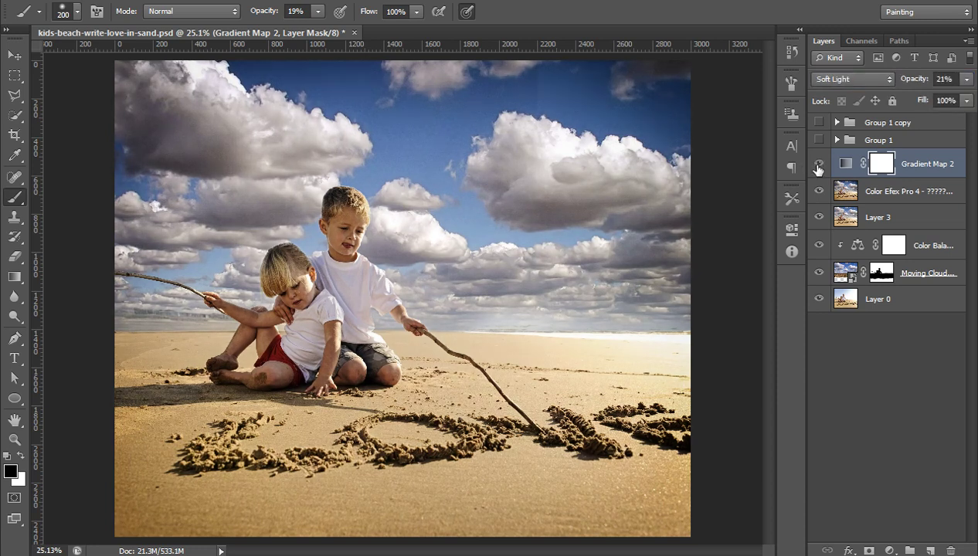
pyautogui.click(891, 550)
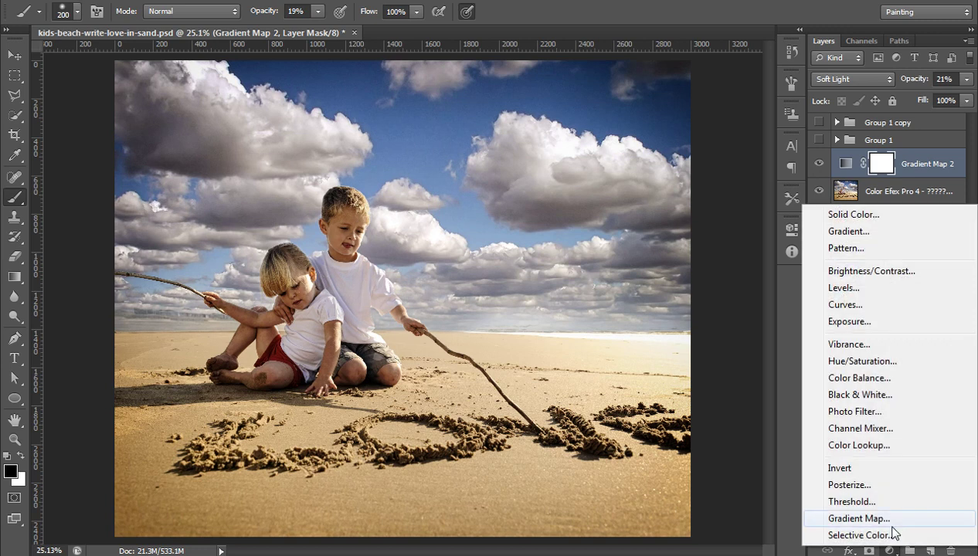
# Add a Color Balance layer shifting midtones to Red +21 and Yellow −28.
pyautogui.click(857, 378)
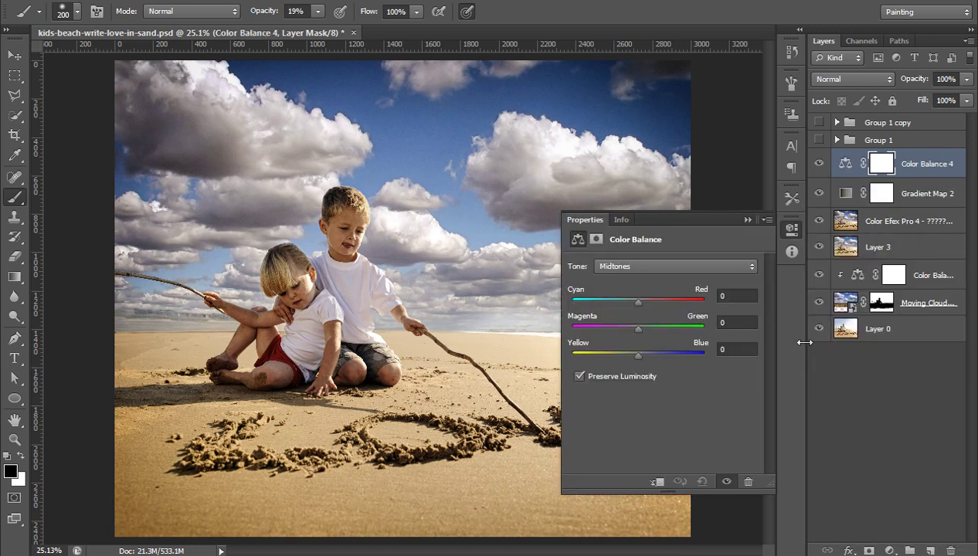
pyautogui.moveTo(638, 301); pyautogui.dragTo(651, 301)
pyautogui.moveTo(638, 355); pyautogui.dragTo(626, 355)
pyautogui.moveTo(629, 357); pyautogui.dragTo(623, 363)
pyautogui.click(748, 220)
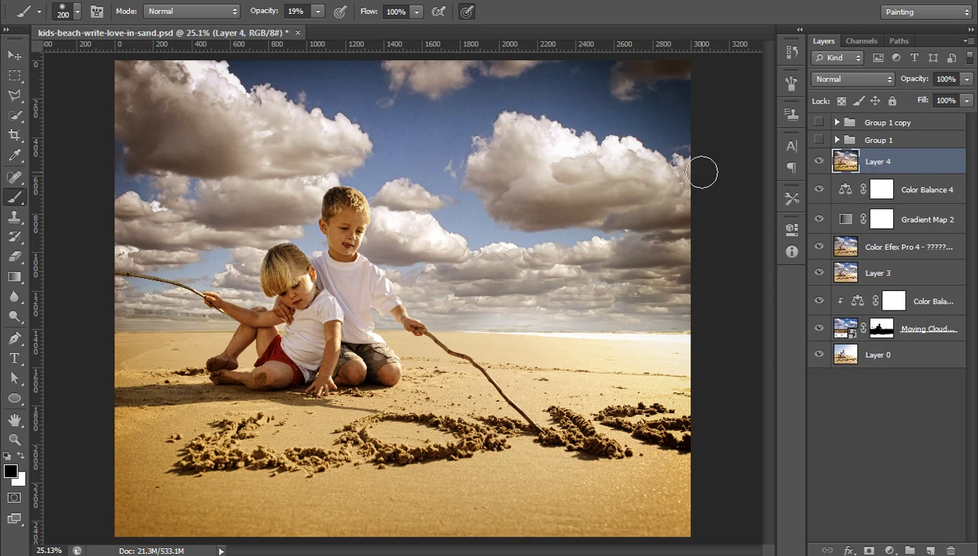
# Blend Layer 4 in Hard Light and apply a High Pass filter with a 2.6-pixel radius.
pyautogui.click(857, 82)
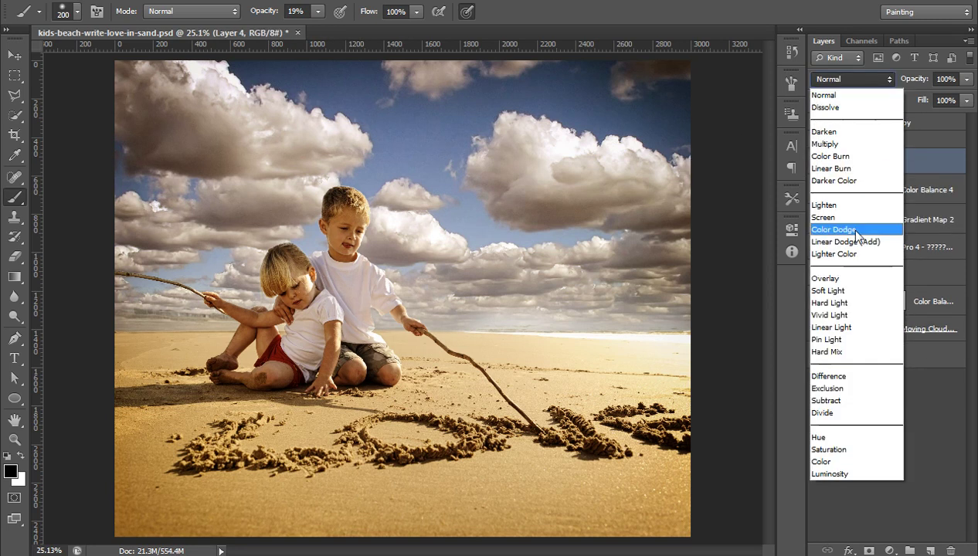
pyautogui.click(853, 303)
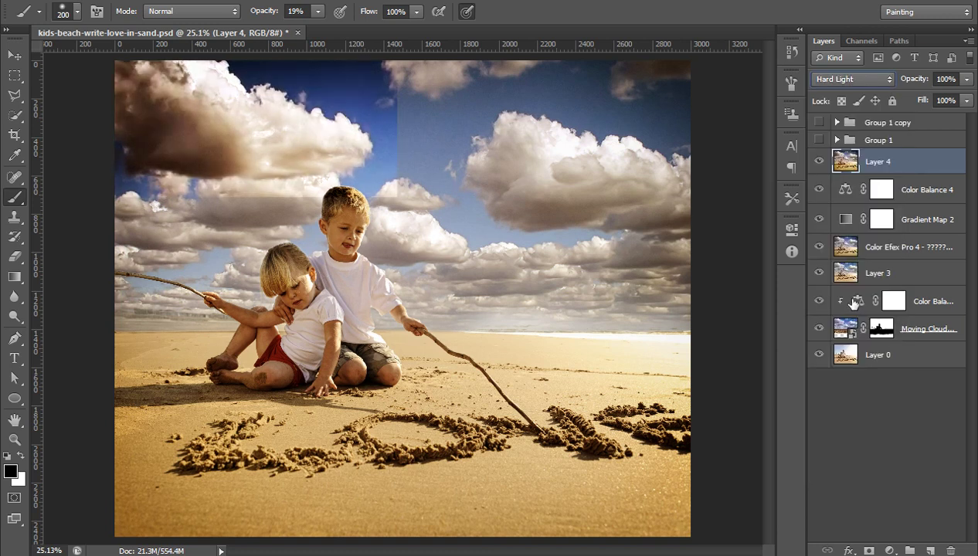
pyautogui.hotkey('alt', 't')
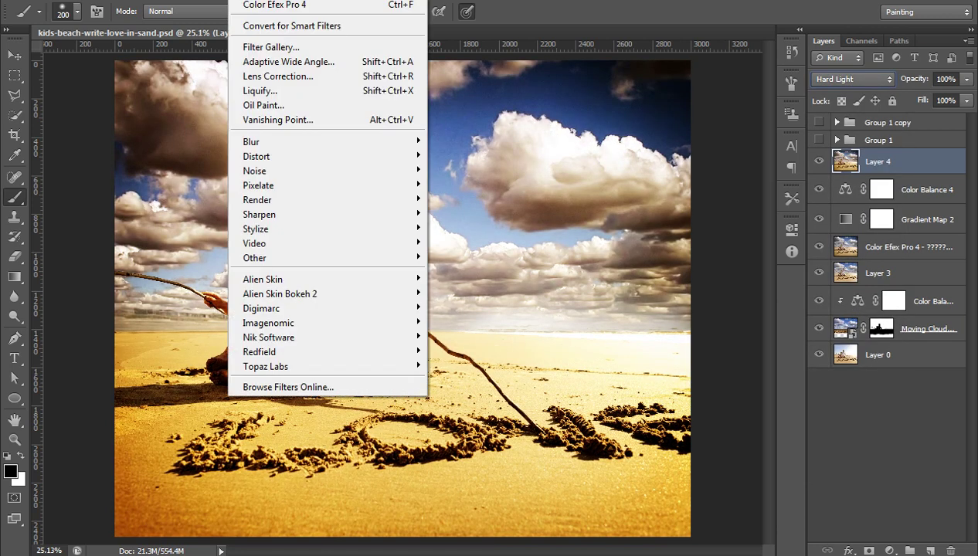
pyautogui.moveTo(370, 261)
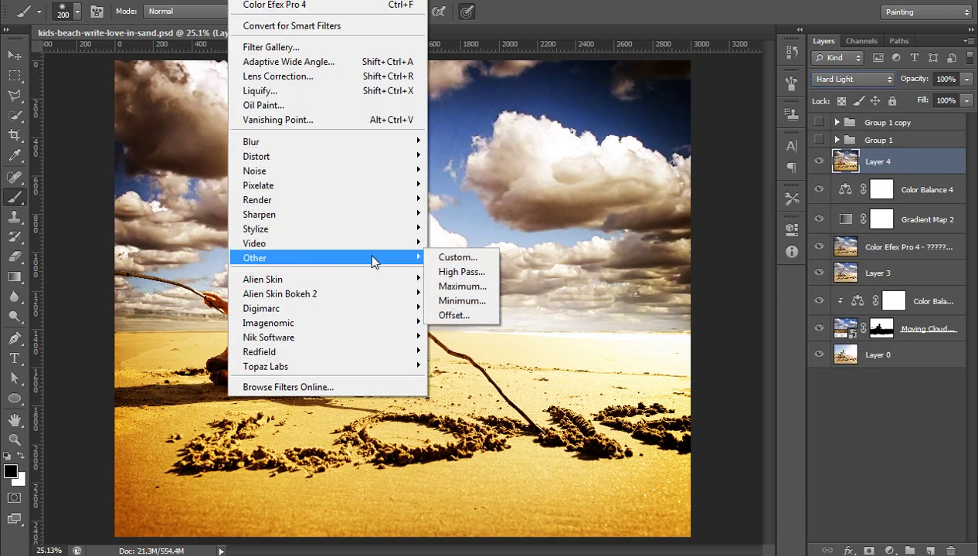
pyautogui.click(446, 272)
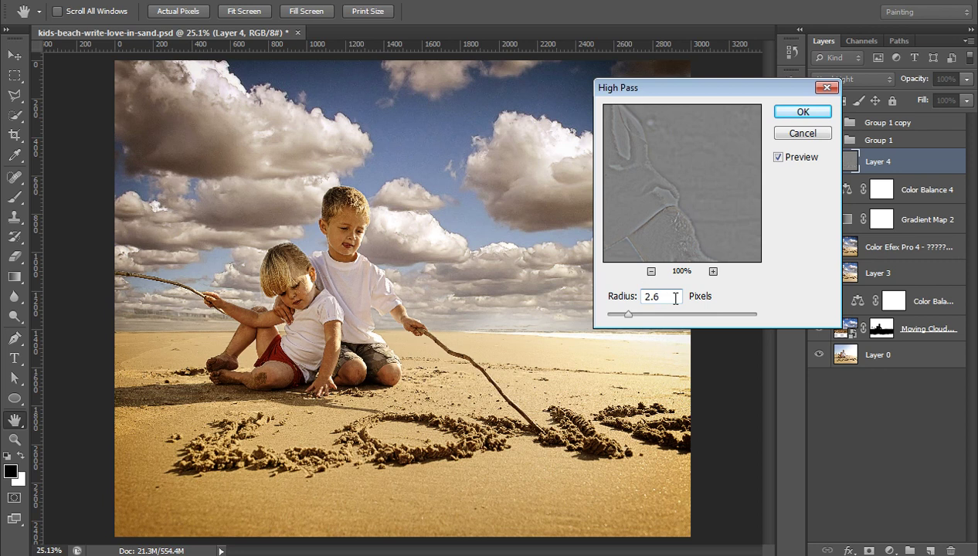
pyautogui.click(788, 113)
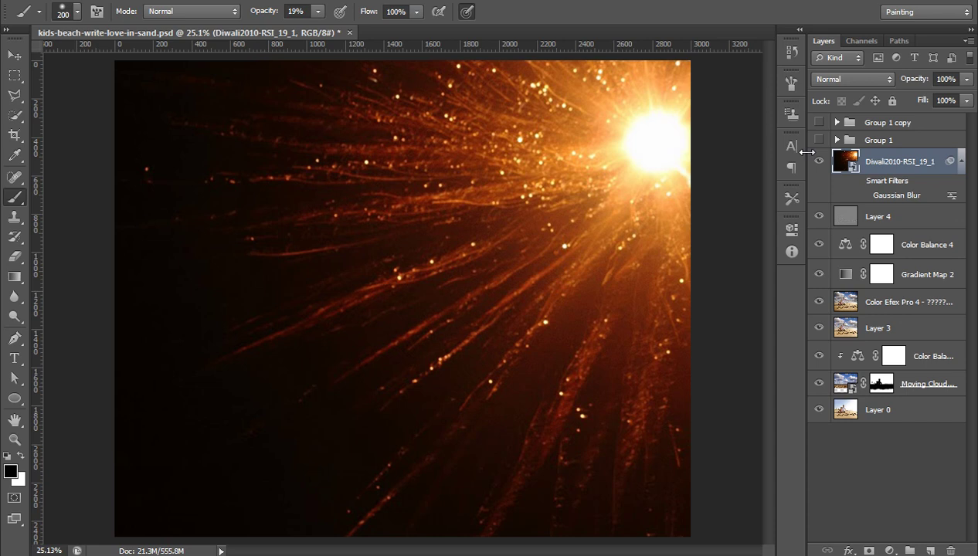
# Set the Diwali starburst layer to Screen blend mode at 70% opacity.
pyautogui.click(846, 73)
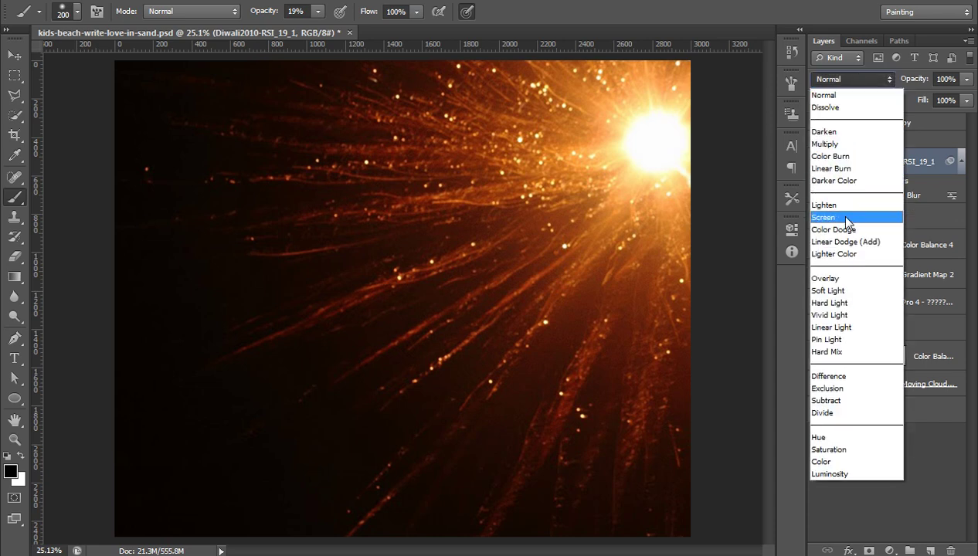
pyautogui.click(847, 219)
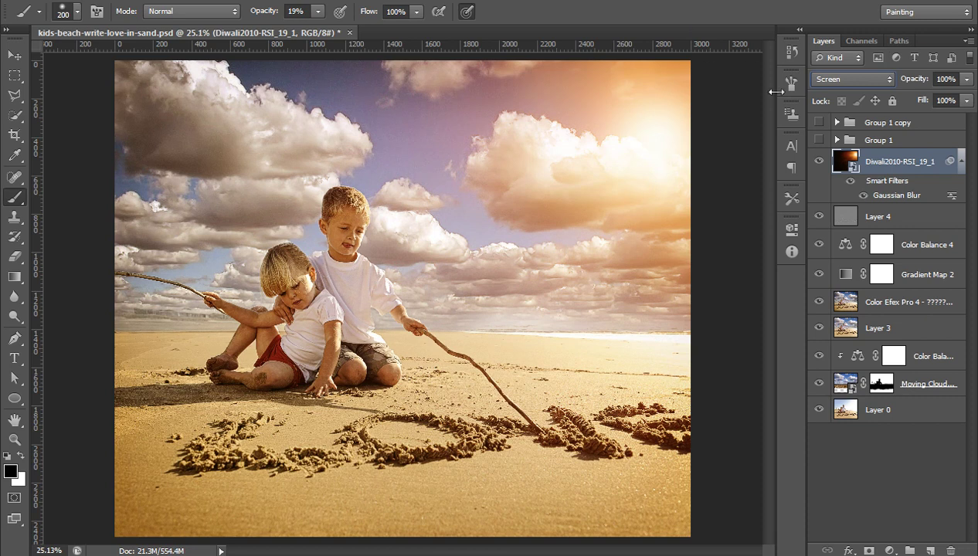
pyautogui.moveTo(919, 84); pyautogui.dragTo(896, 85)
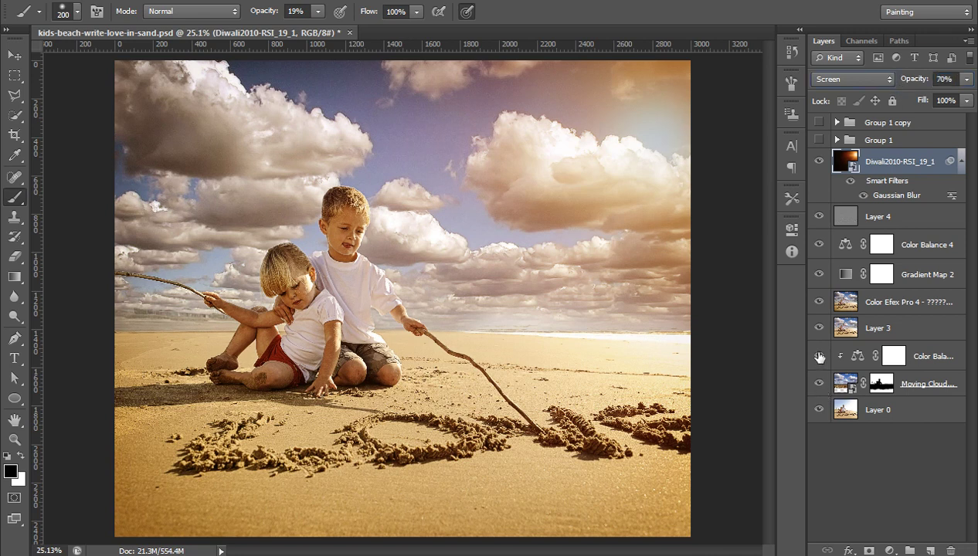
pyautogui.moveTo(819, 384); pyautogui.dragTo(819, 175)
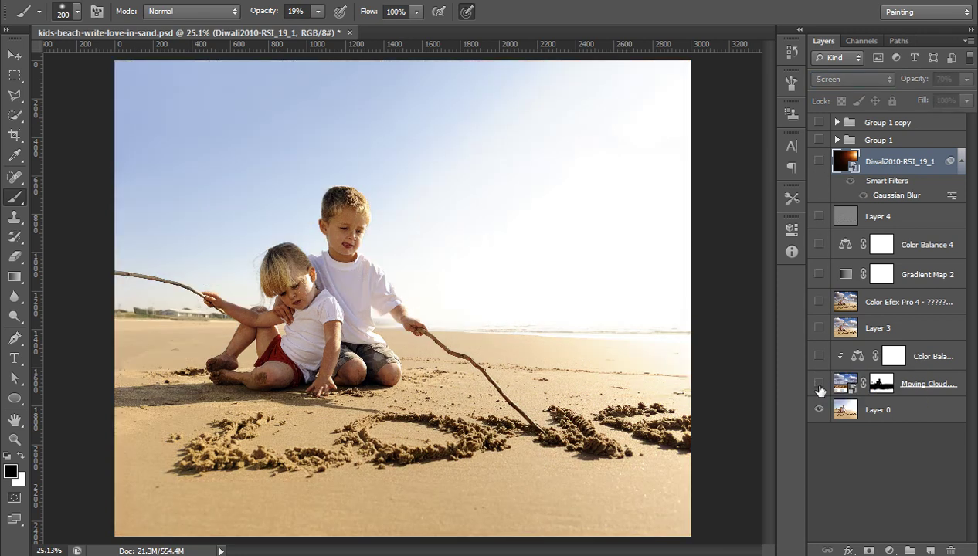
pyautogui.moveTo(819, 387); pyautogui.dragTo(820, 187)
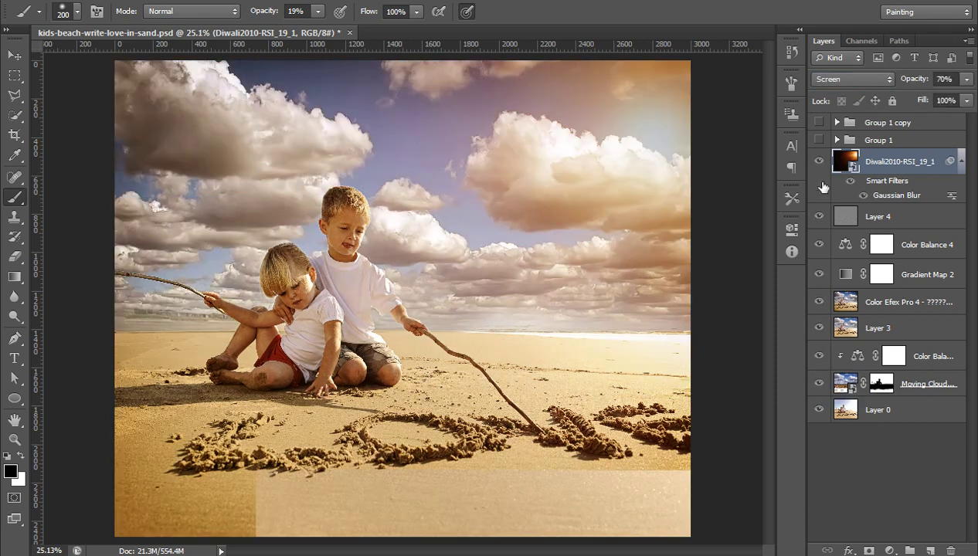